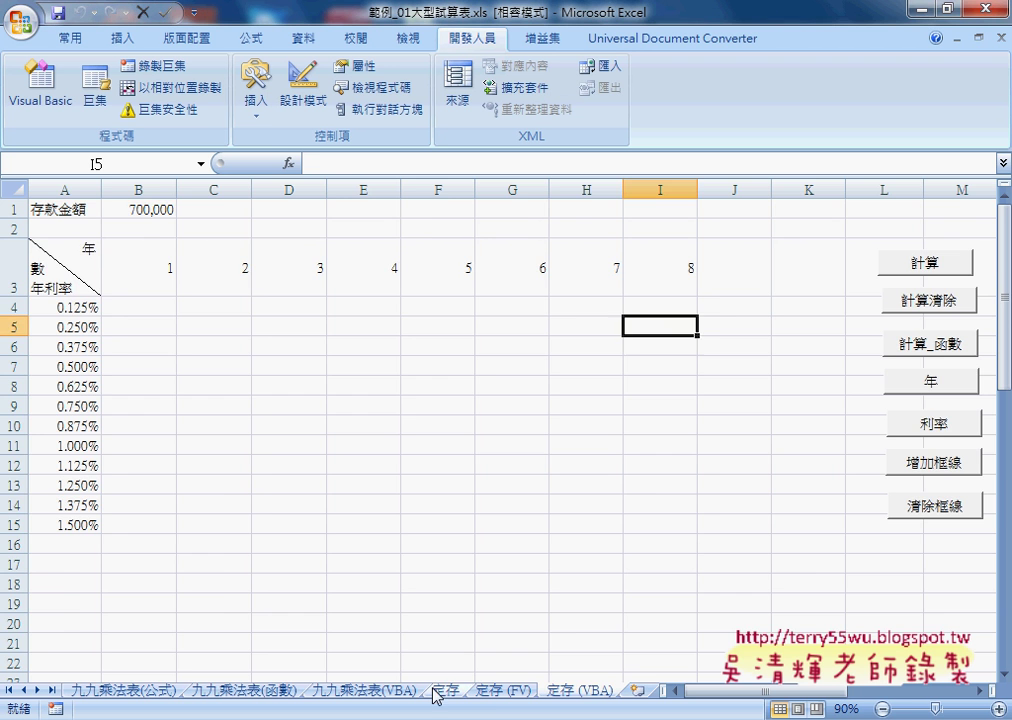
- Look through the 定存 and 定存 (FV) sheets, then return to 定存 (VBA)
left_click(446, 690)
left_click(493, 692)
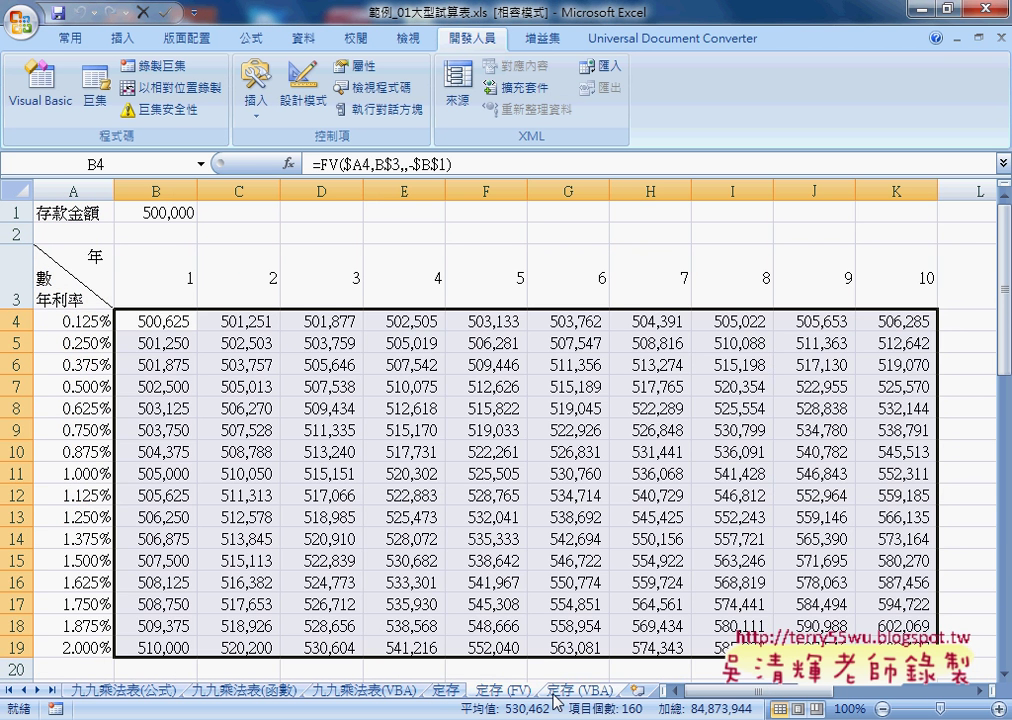
left_click(568, 690)
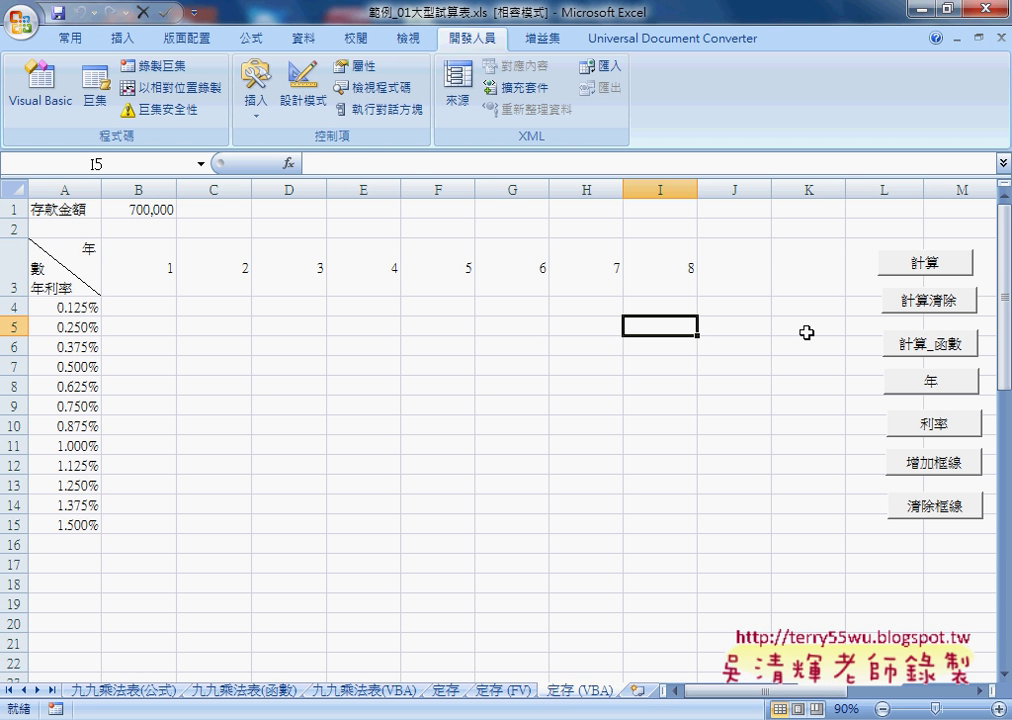
- Run the 計算 macro with a deposit of 800000 to fill the interest table
left_click(905, 263)
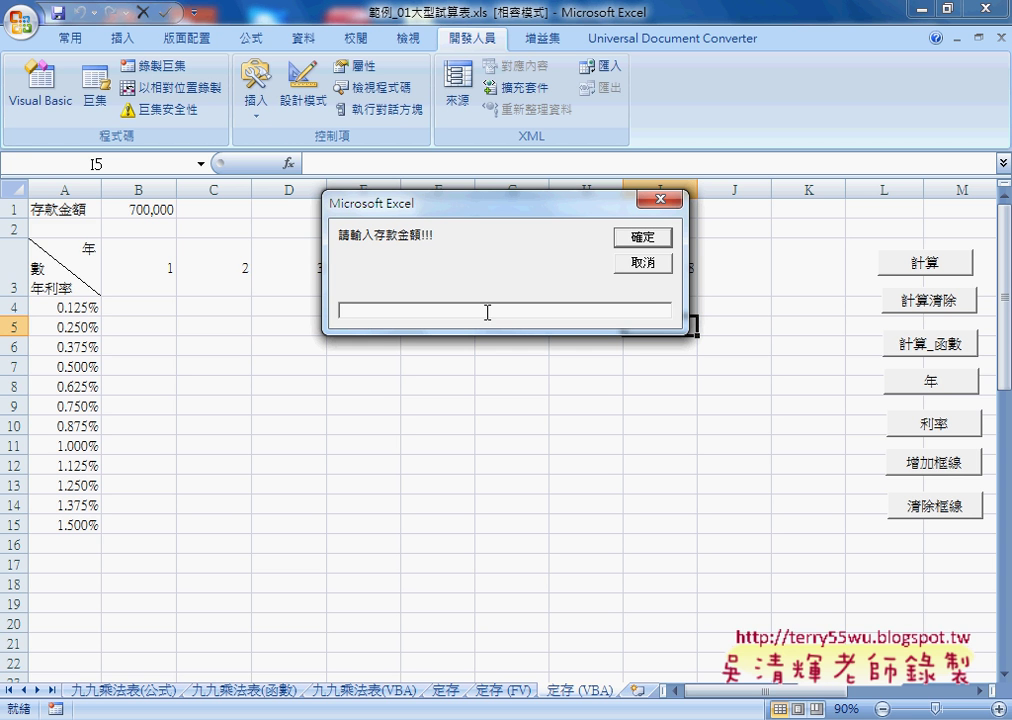
type("800000")
left_click(641, 239)
- Open the 計算 button's assigned macro in the VBA editor through 指定巨集 and 編輯
right_click(945, 266)
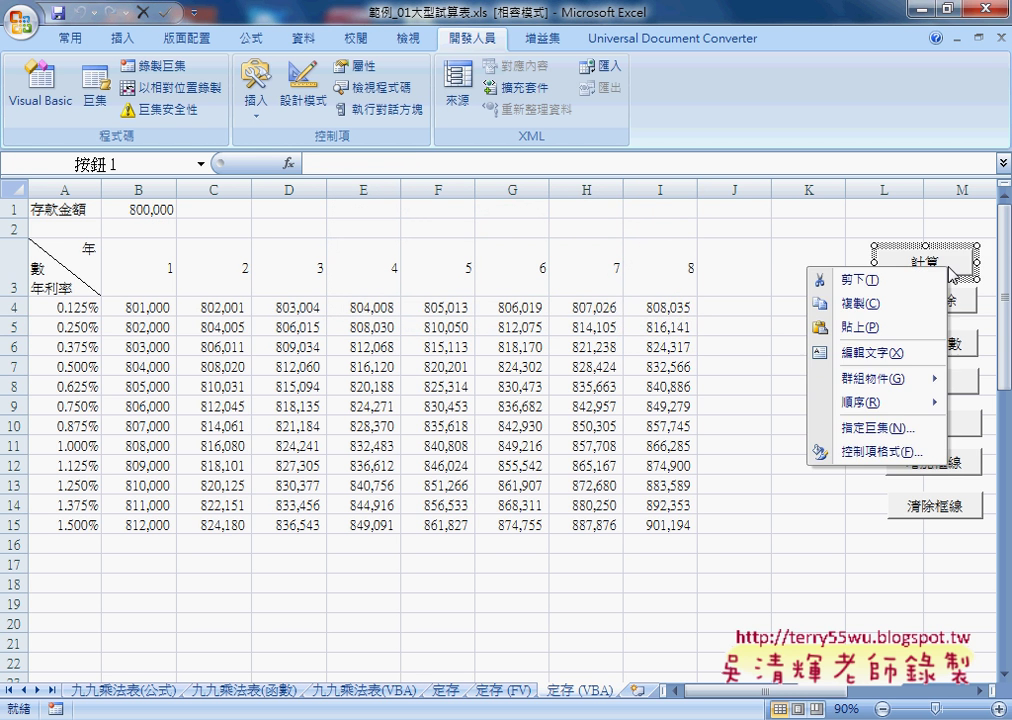
left_click(877, 428)
left_click_drag(818, 210, 614, 268)
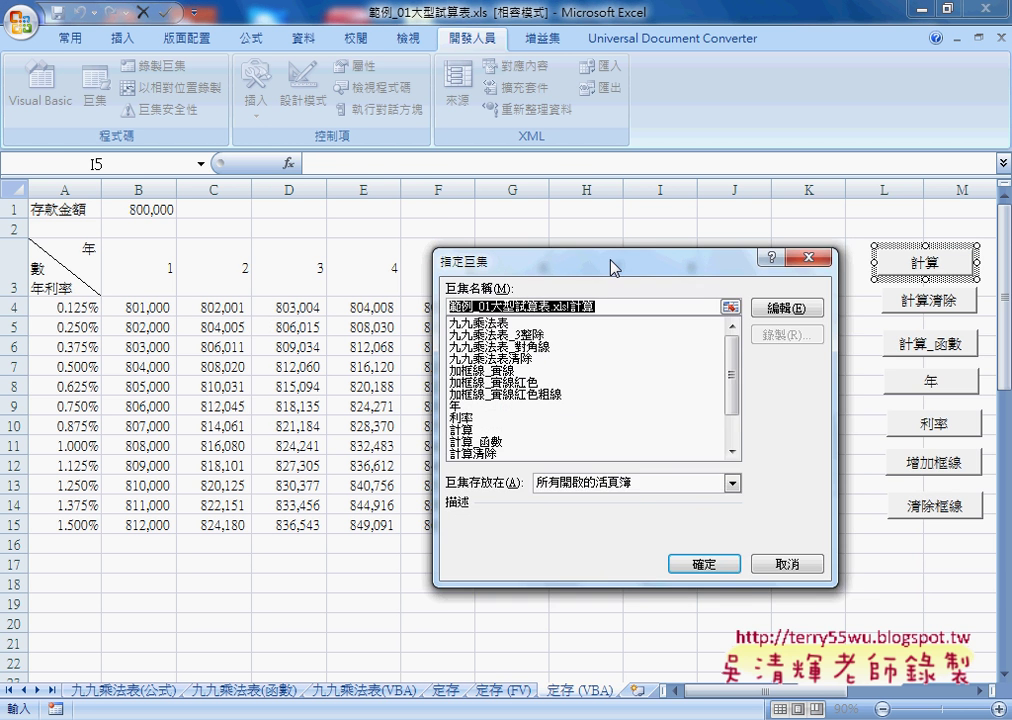
left_click(787, 307)
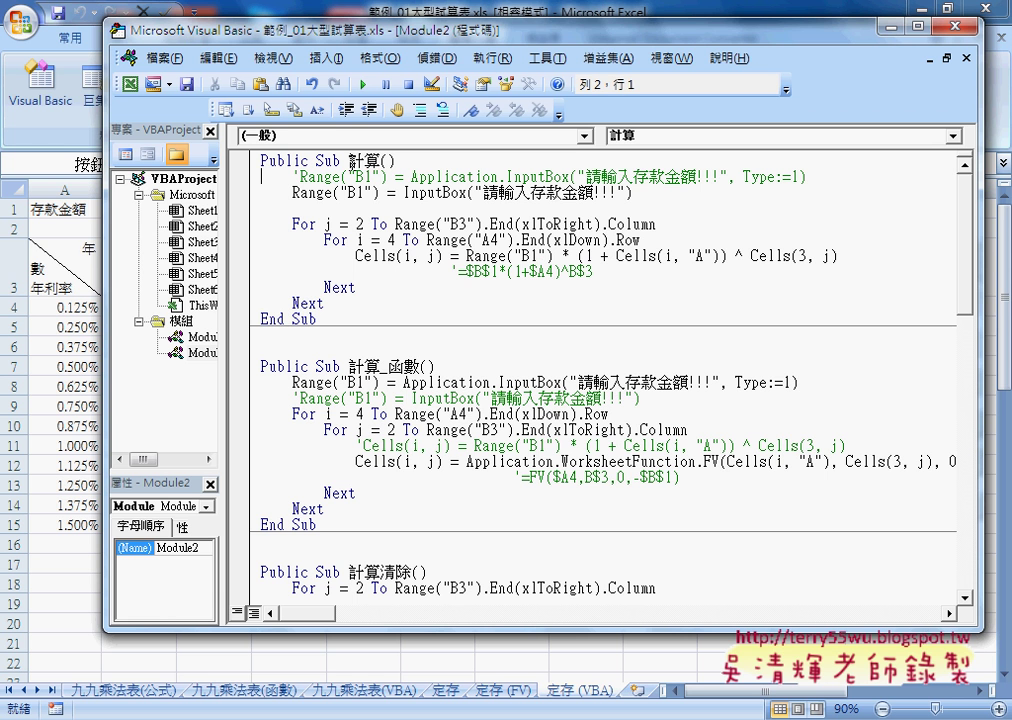
- Highlight the InputBox call and mark how its result is written into Range("B1")
left_click_drag(348, 160, 375, 160)
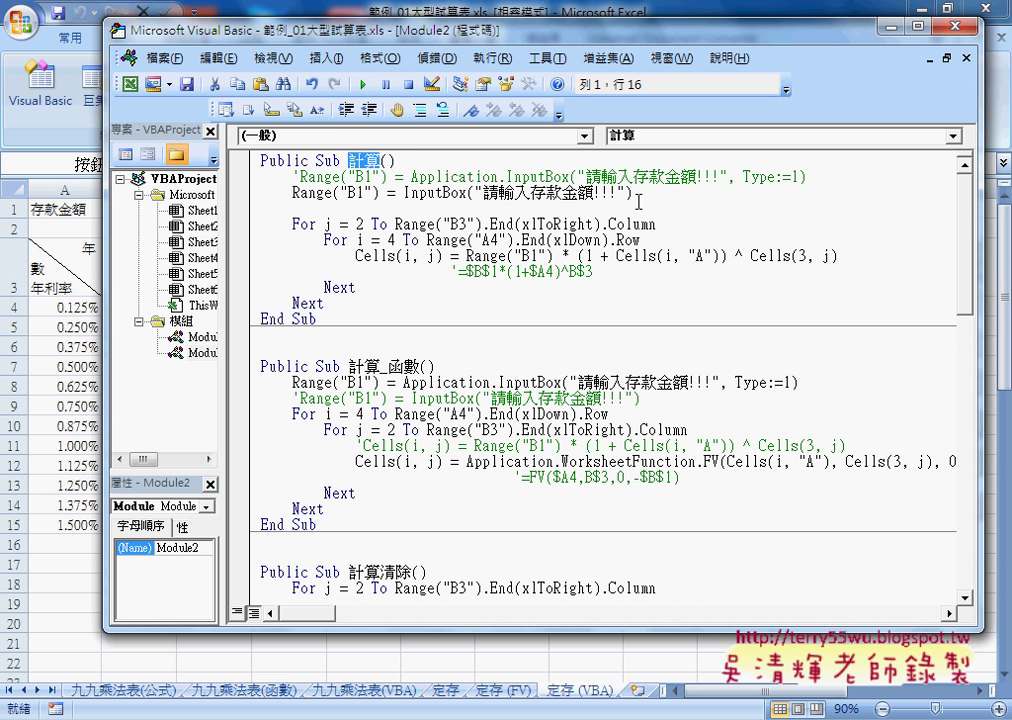
left_click_drag(634, 192, 405, 196)
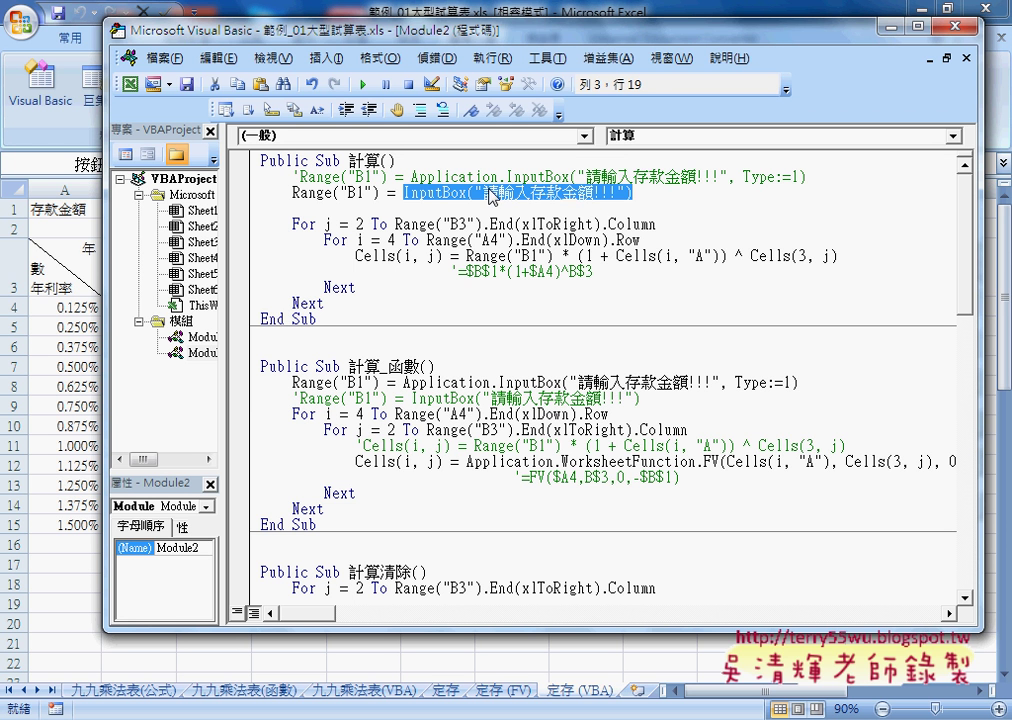
left_click_drag(474, 192, 627, 193)
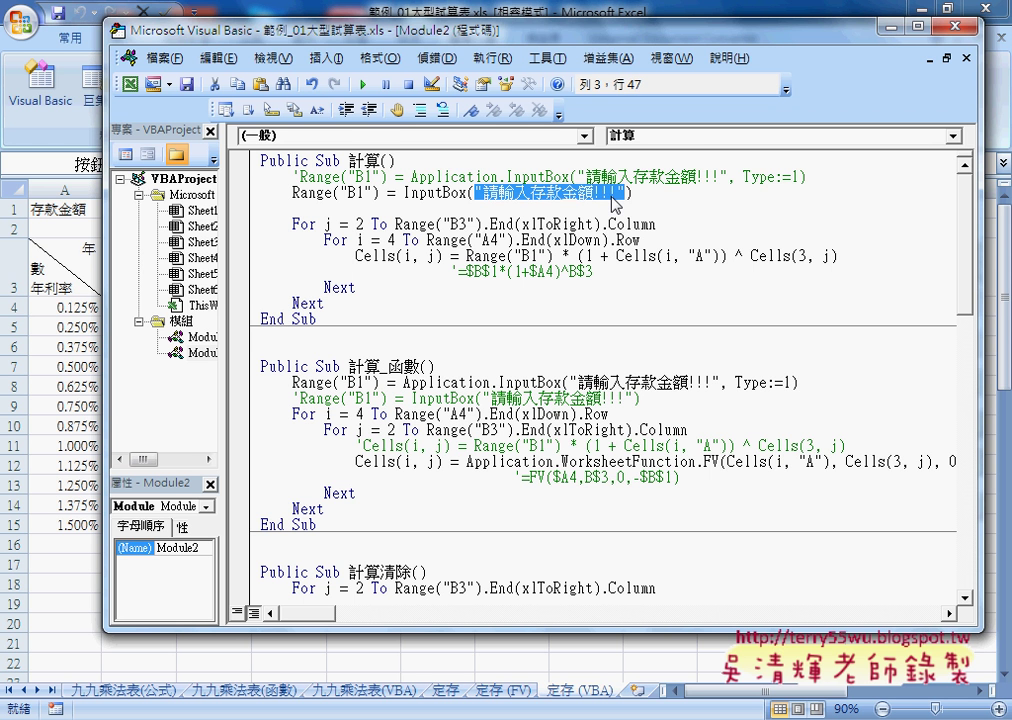
left_click_drag(520, 36, 617, 92)
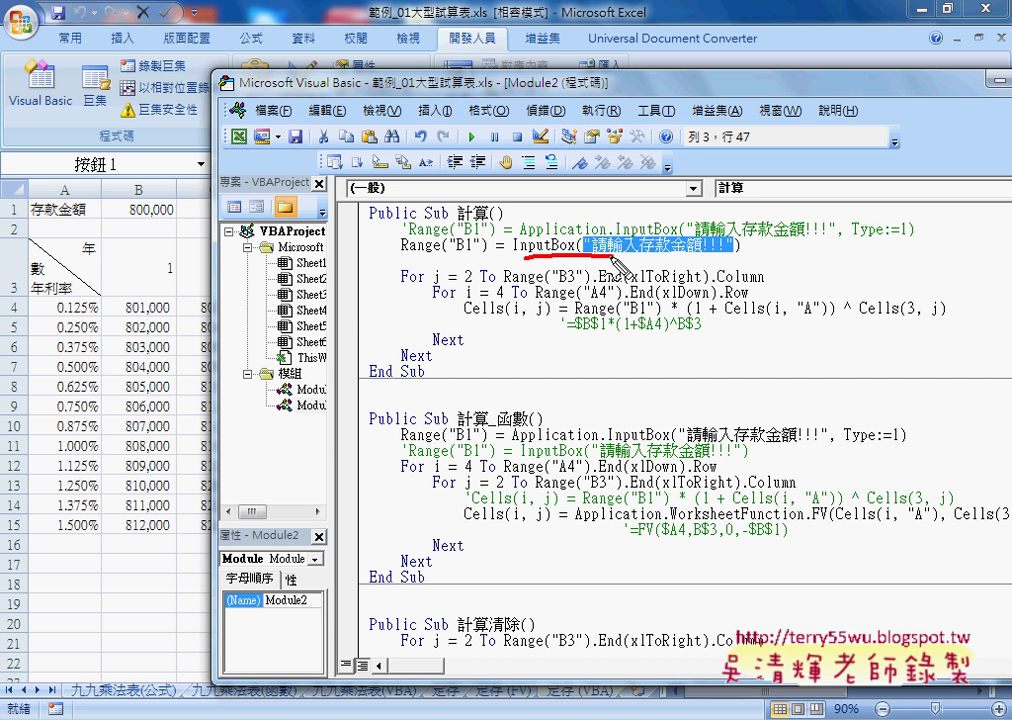
left_click_drag(517, 256, 613, 253)
left_click_drag(470, 232, 466, 262)
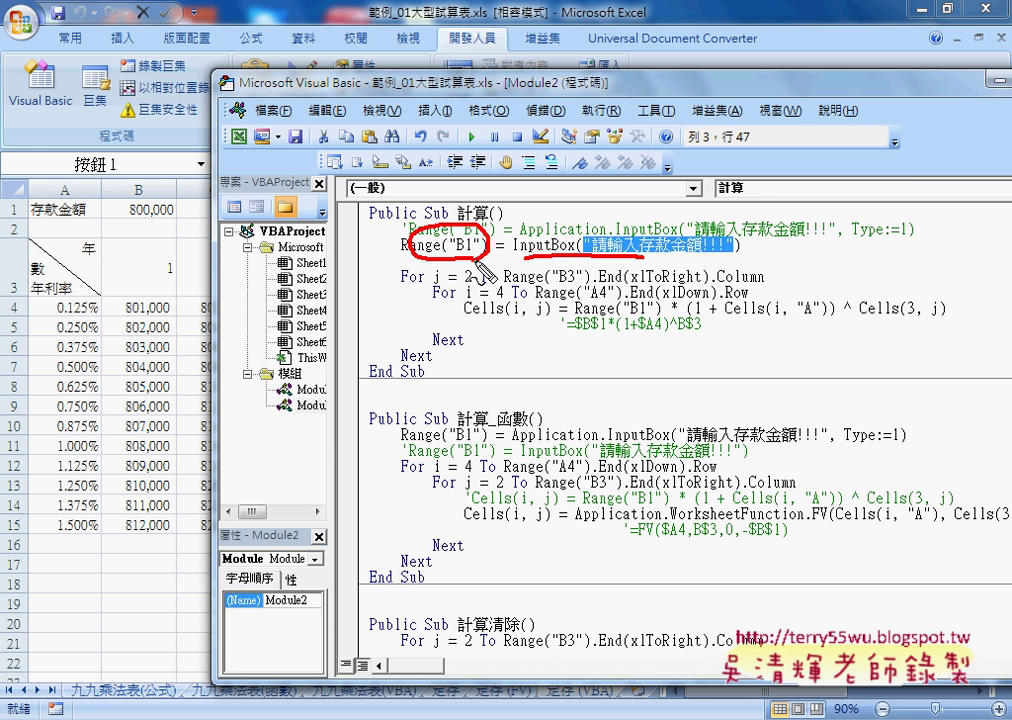
mouse_move(392, 233)
left_mouse_down()
mouse_move(172, 193)
mouse_move(172, 232)
left_mouse_up()
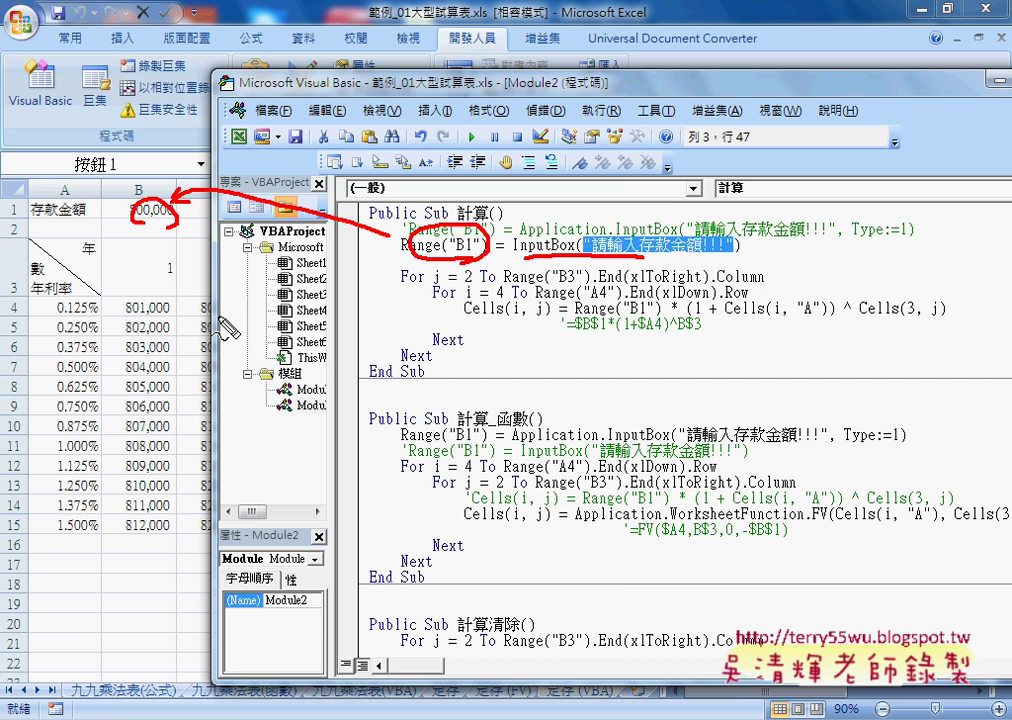
key("Escape")
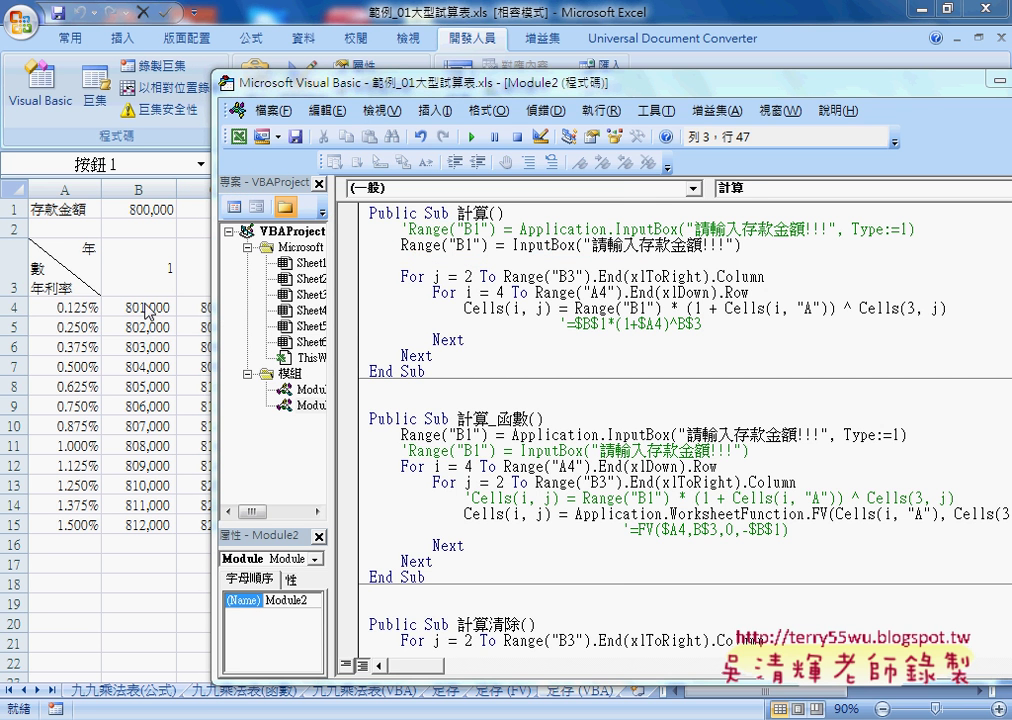
left_click_drag(145, 307, 663, 523)
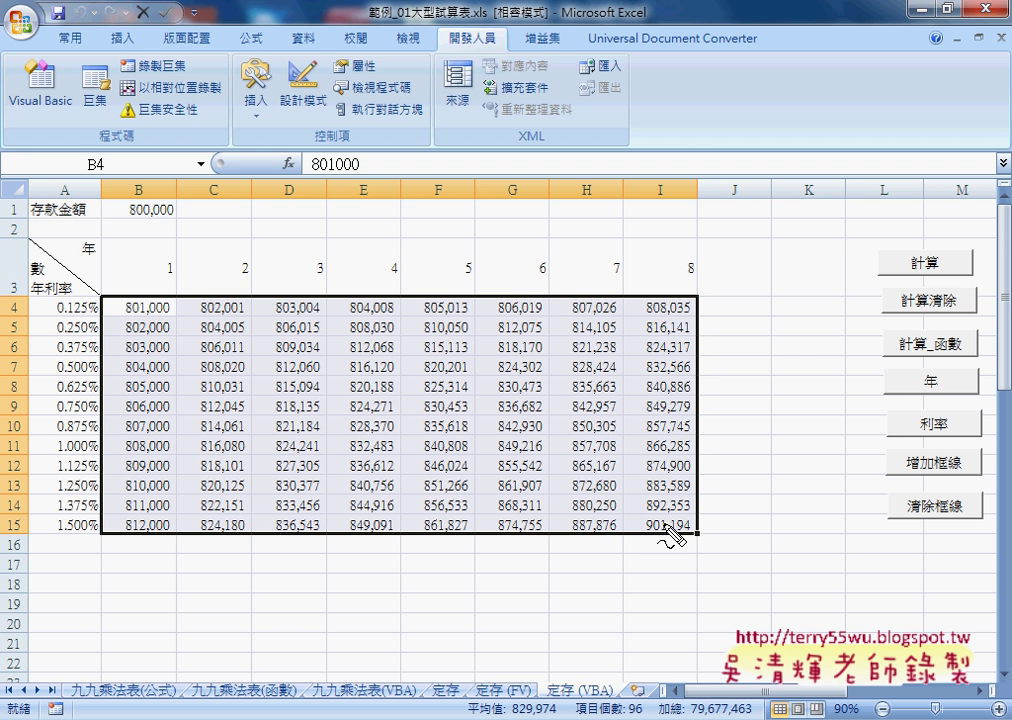
mouse_move(4, 318)
left_mouse_down()
mouse_move(28, 316)
mouse_move(12, 326)
left_mouse_up()
mouse_move(62, 300)
left_mouse_down()
mouse_move(61, 468)
mouse_move(90, 465)
left_mouse_up()
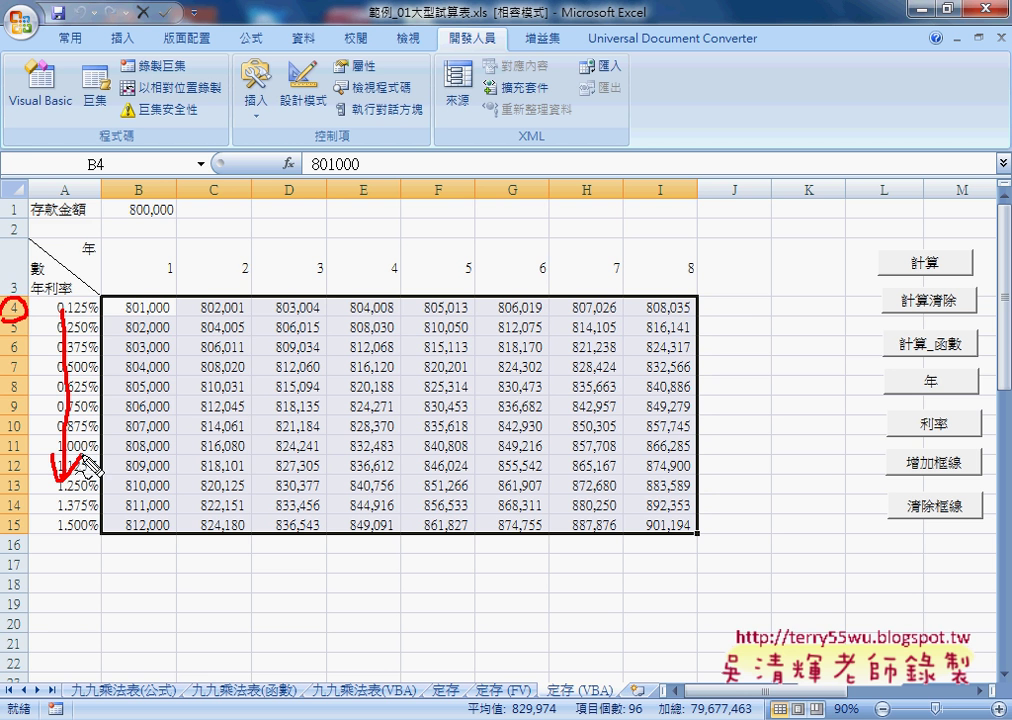
mouse_move(148, 173)
left_mouse_down()
mouse_move(124, 195)
mouse_move(152, 176)
left_mouse_up()
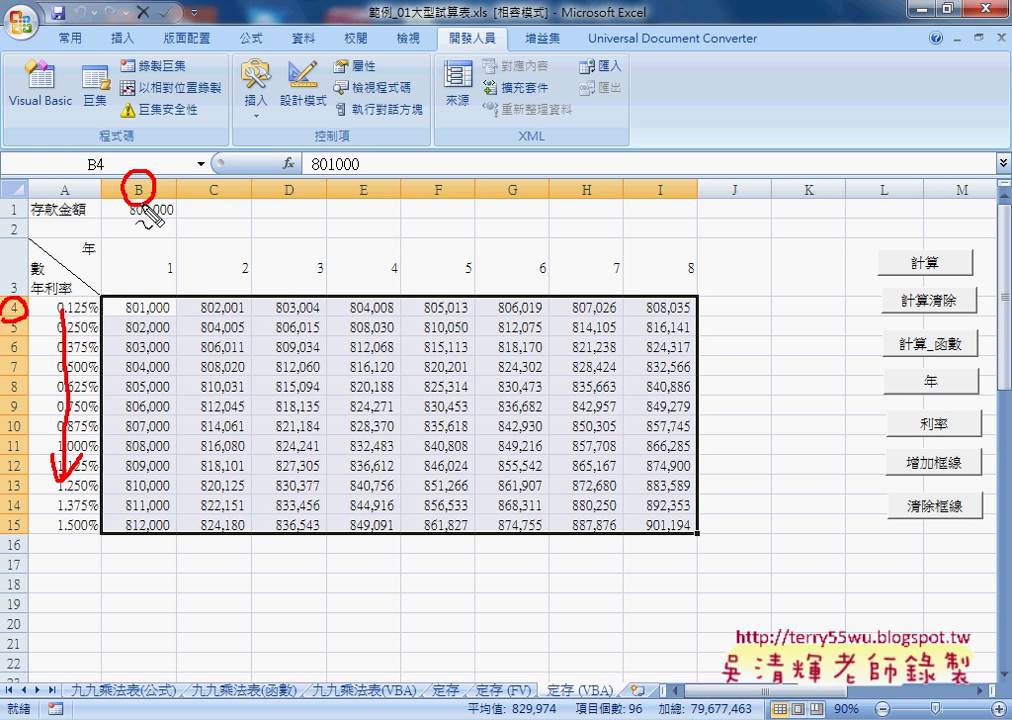
mouse_move(134, 133)
left_mouse_down()
mouse_move(161, 152)
mouse_move(412, 150)
left_mouse_up()
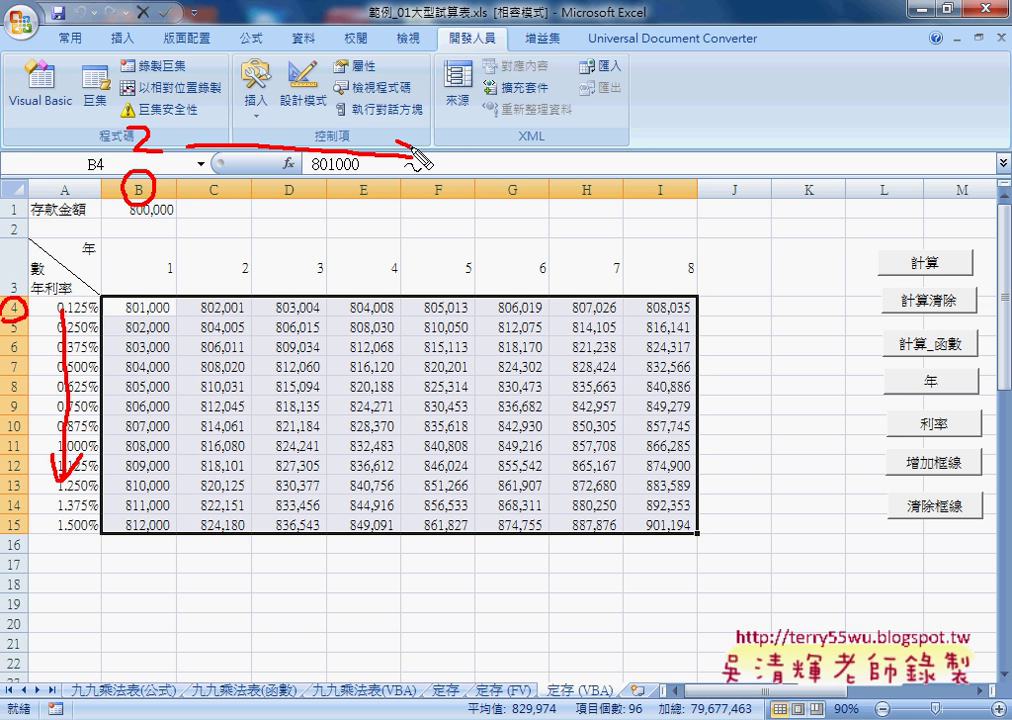
mouse_move(120, 262)
left_mouse_down()
mouse_move(425, 267)
mouse_move(404, 278)
left_mouse_up()
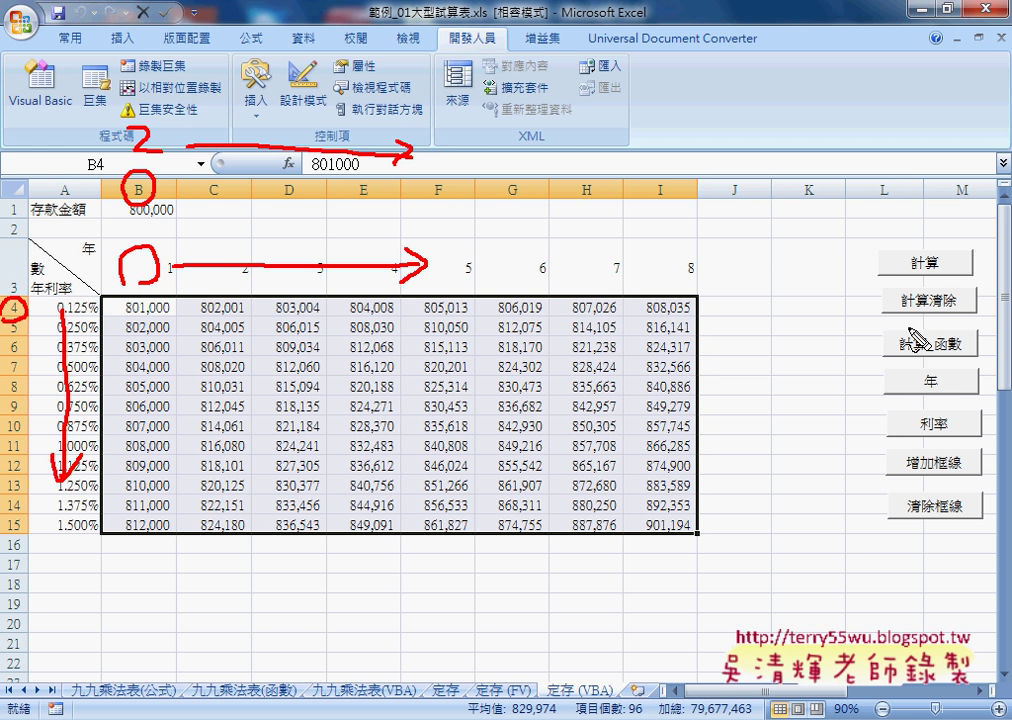
mouse_move(806, 262)
left_mouse_down()
mouse_move(810, 285)
mouse_move(836, 268)
left_mouse_up()
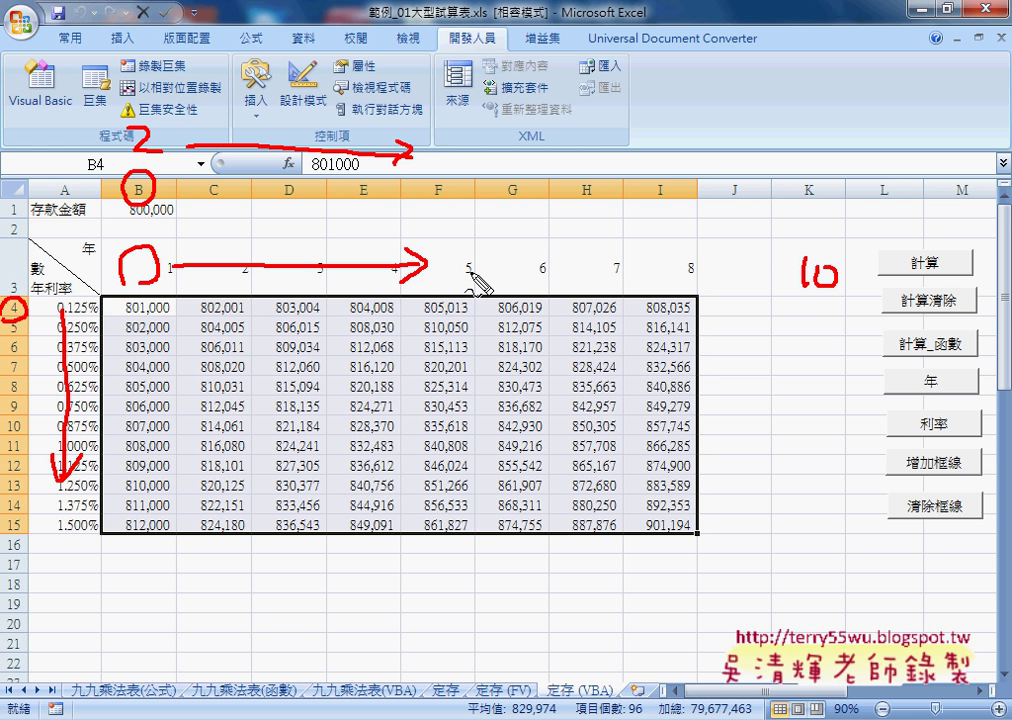
left_click_drag(805, 138, 806, 158)
left_click_drag(820, 140, 822, 160)
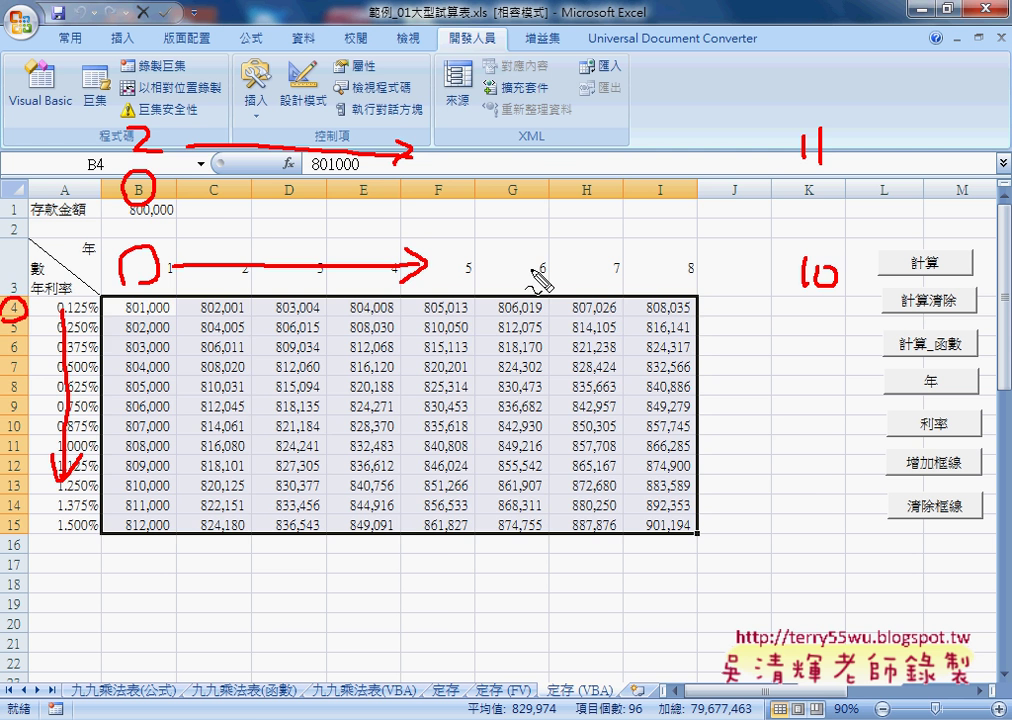
key("Escape")
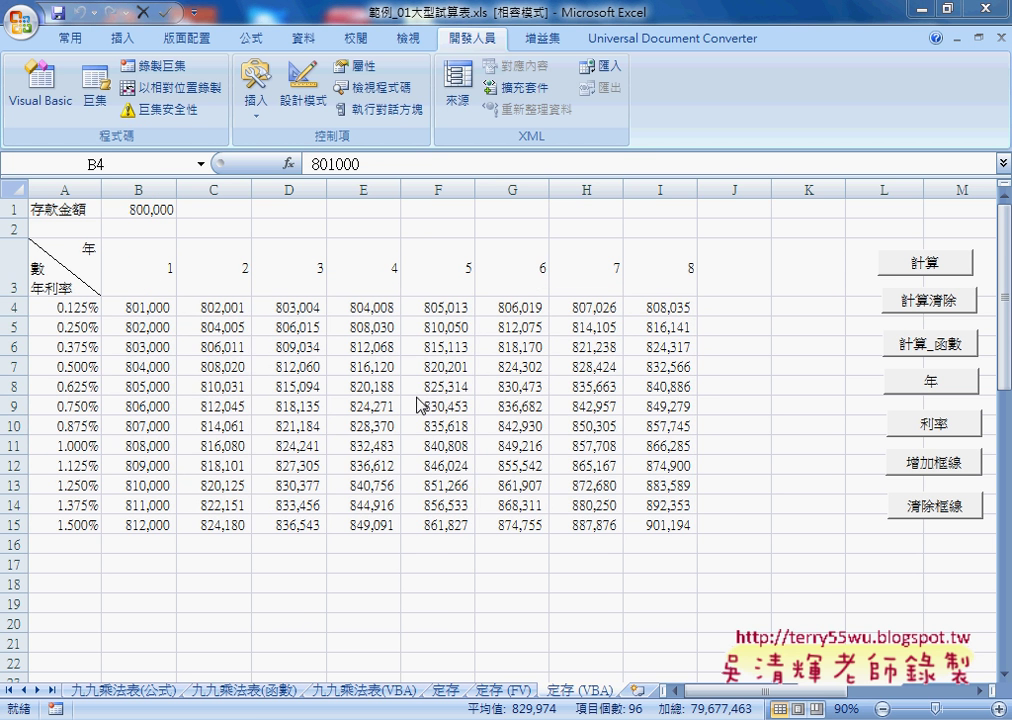
key("alt+F11")
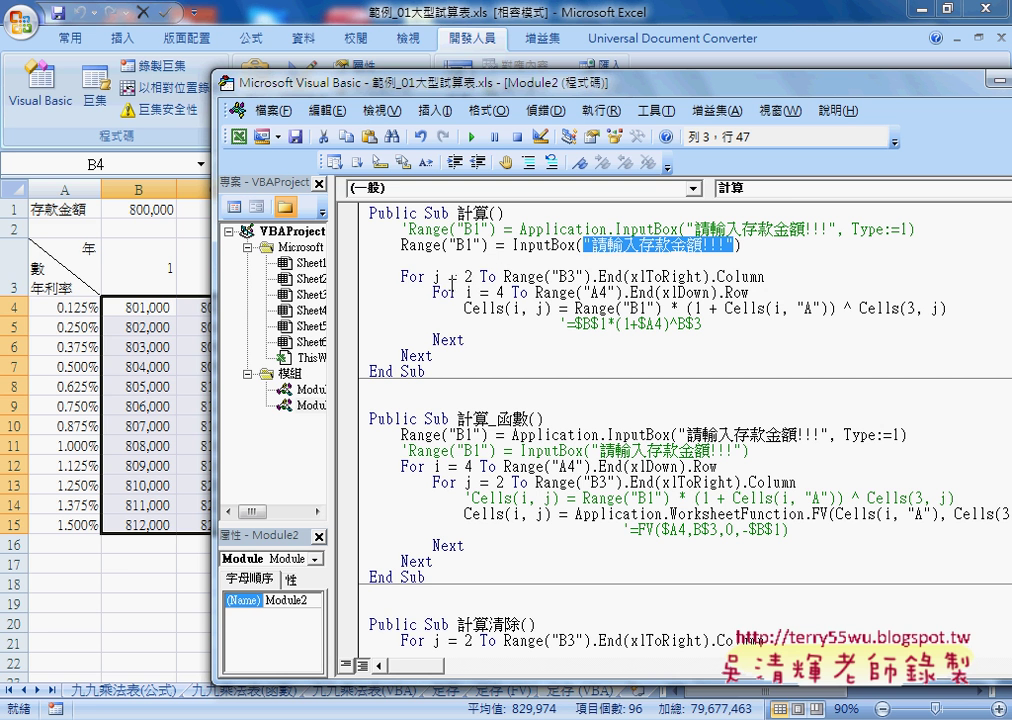
- Move the For i loop header relative to the For j line, undoing a stray line merge
mouse_move(749, 293)
left_mouse_down()
mouse_move(436, 293)
mouse_move(400, 277)
left_mouse_up()
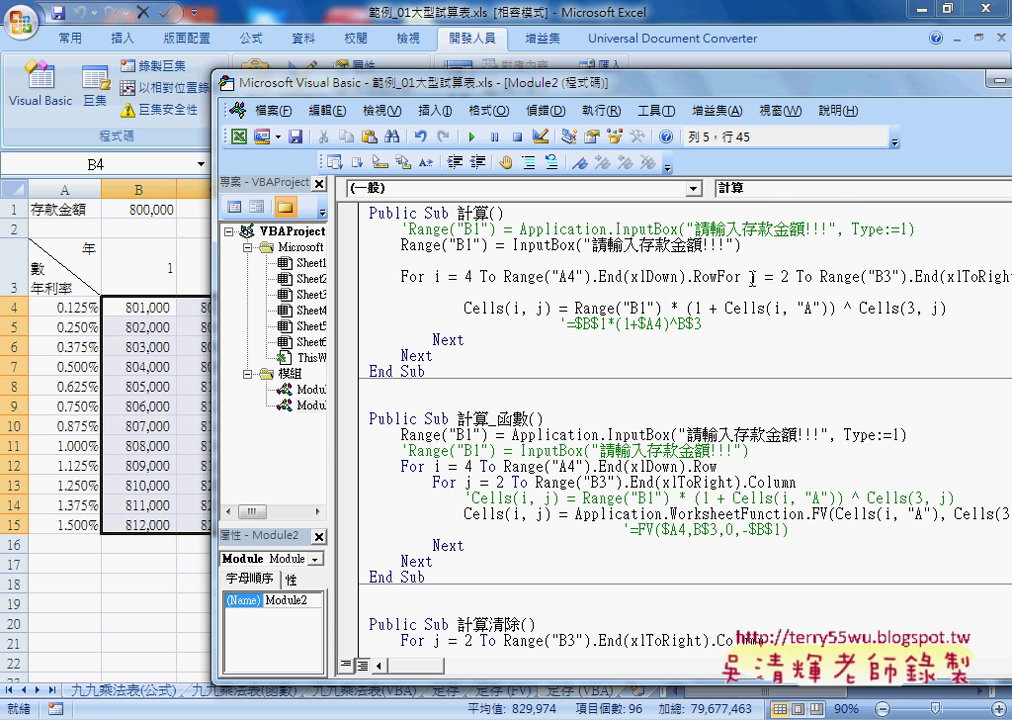
left_click_drag(643, 89, 510, 77)
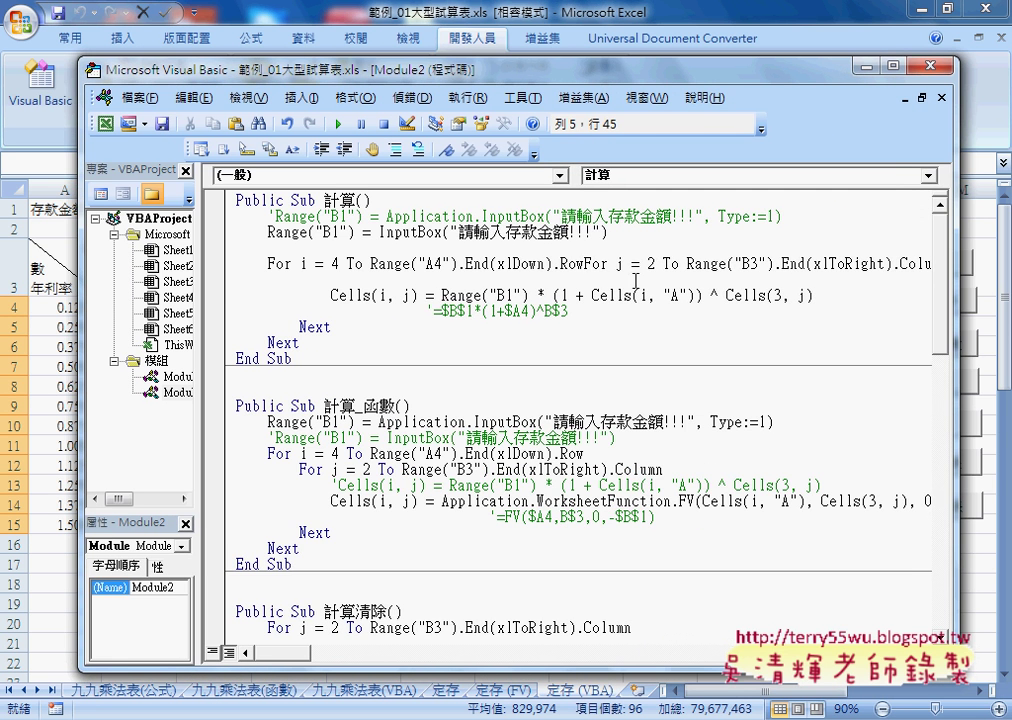
left_click_drag(585, 264, 975, 264)
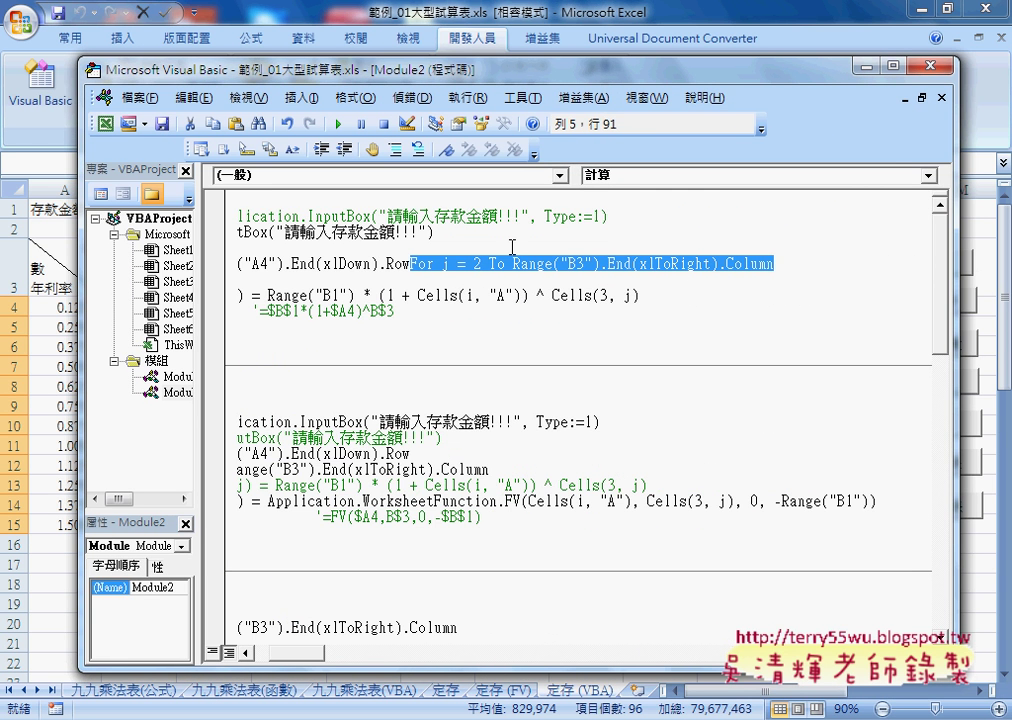
key("ctrl+z")
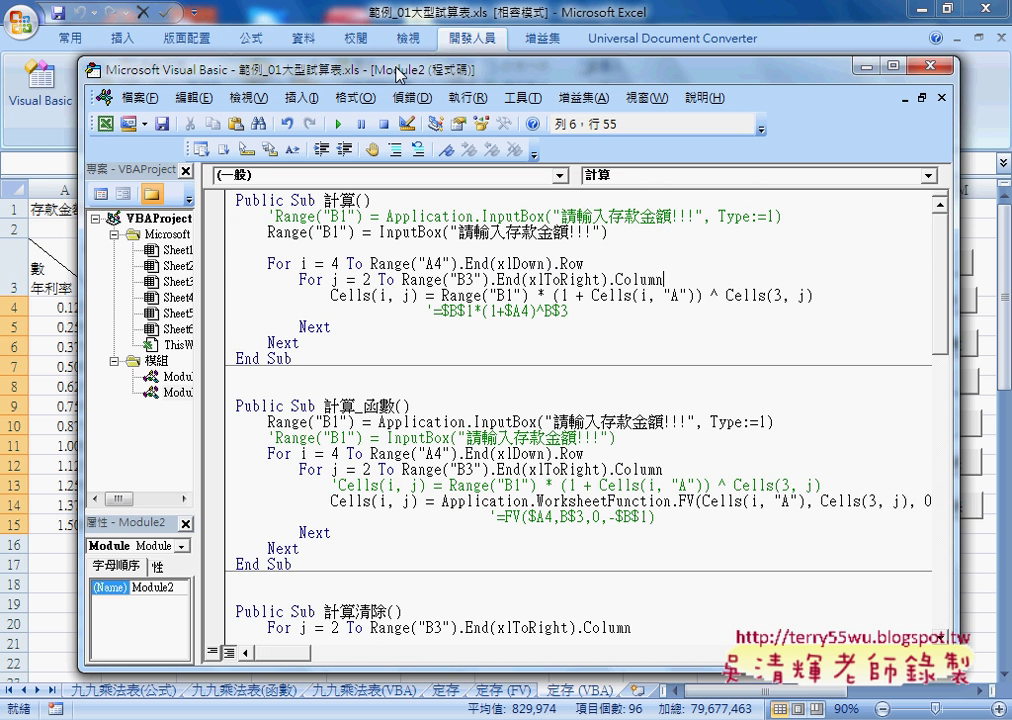
left_click_drag(310, 68, 367, 48)
- Highlight the row limit Range("A4").End(xlDown).Row, column start 2 and Range("B3"), then view the sheet
left_click(390, 243)
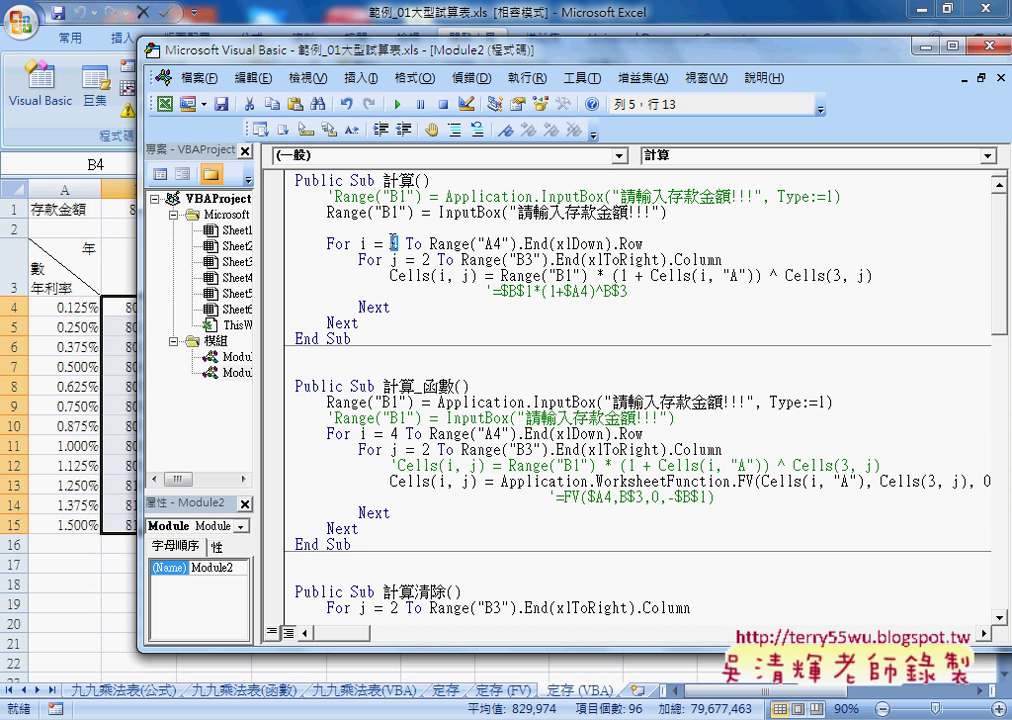
left_click_drag(430, 243, 664, 241)
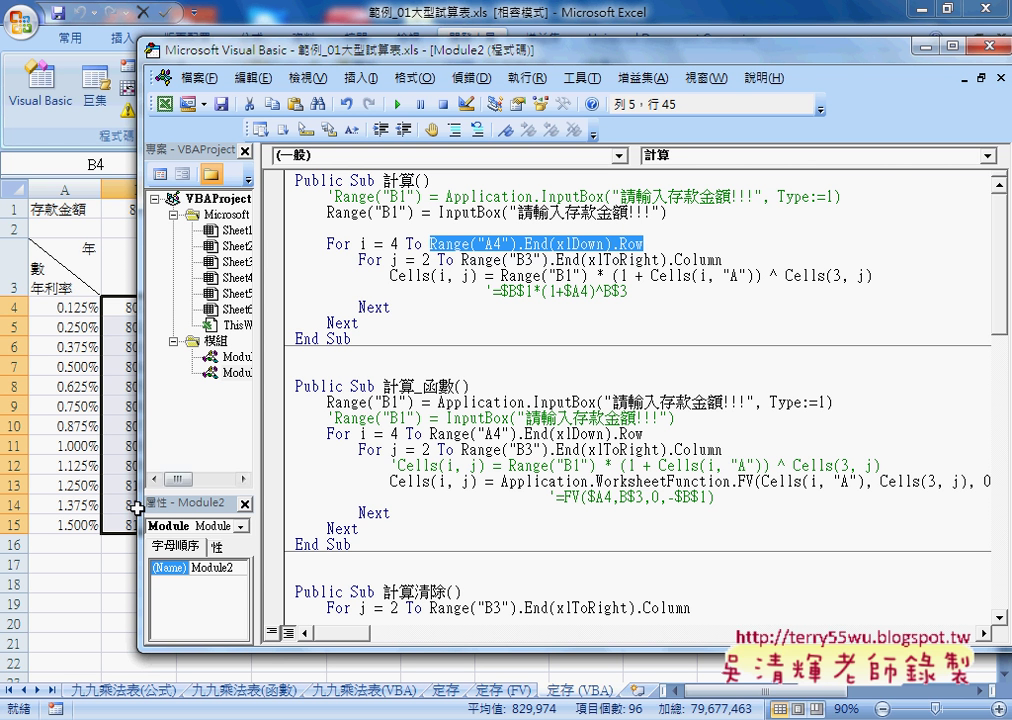
left_click(393, 259)
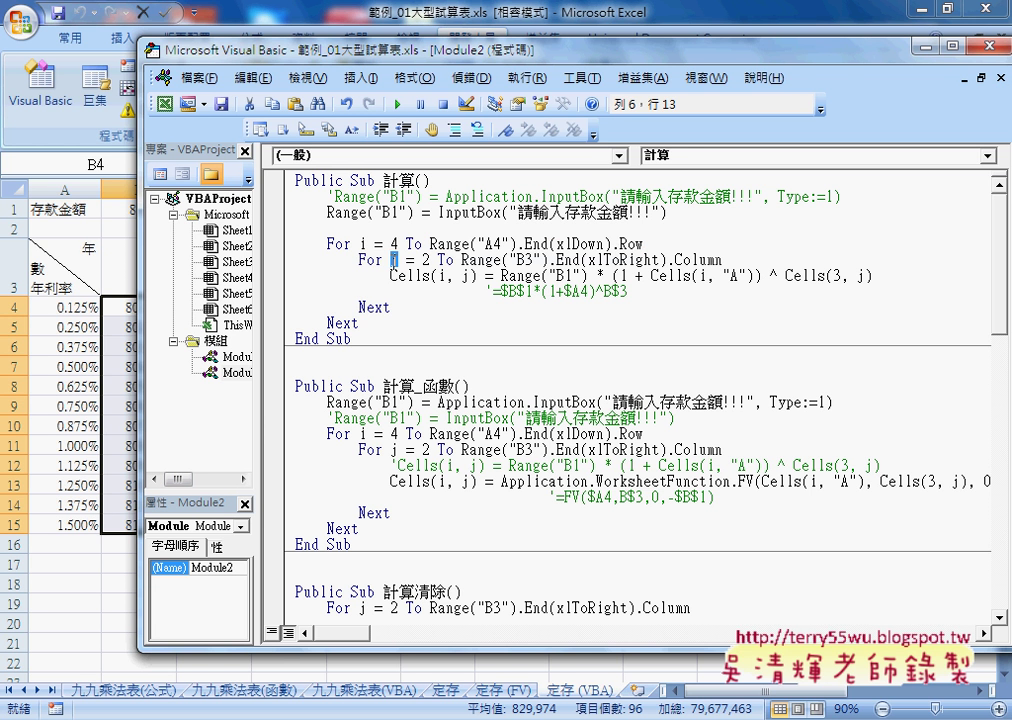
double_click(426, 259)
left_click_drag(461, 259, 546, 262)
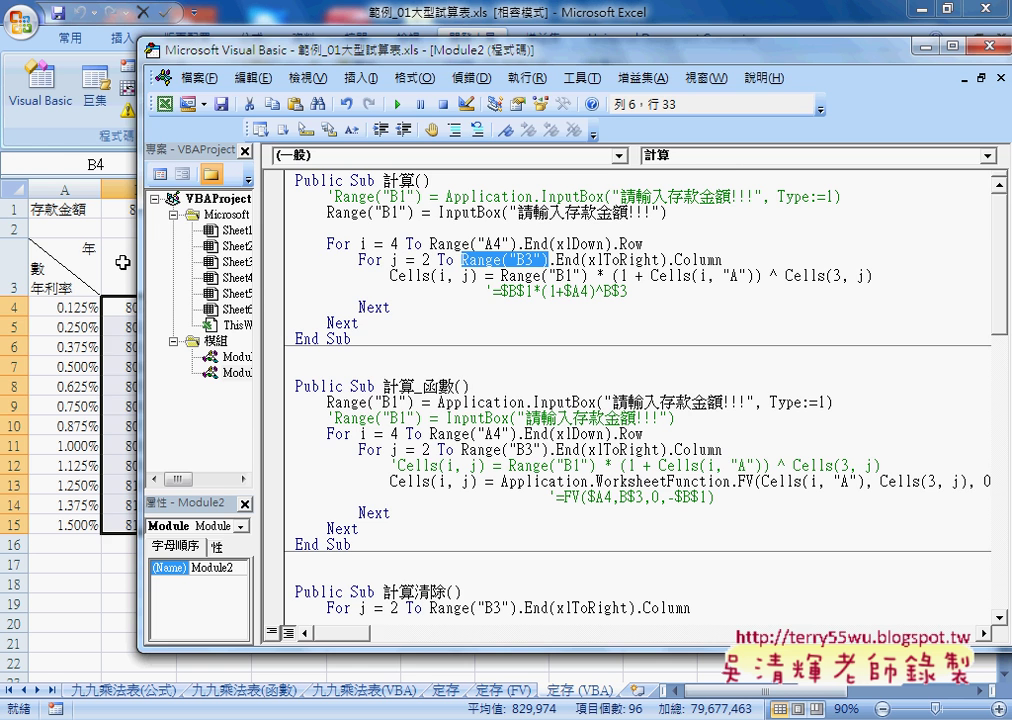
left_click(122, 262)
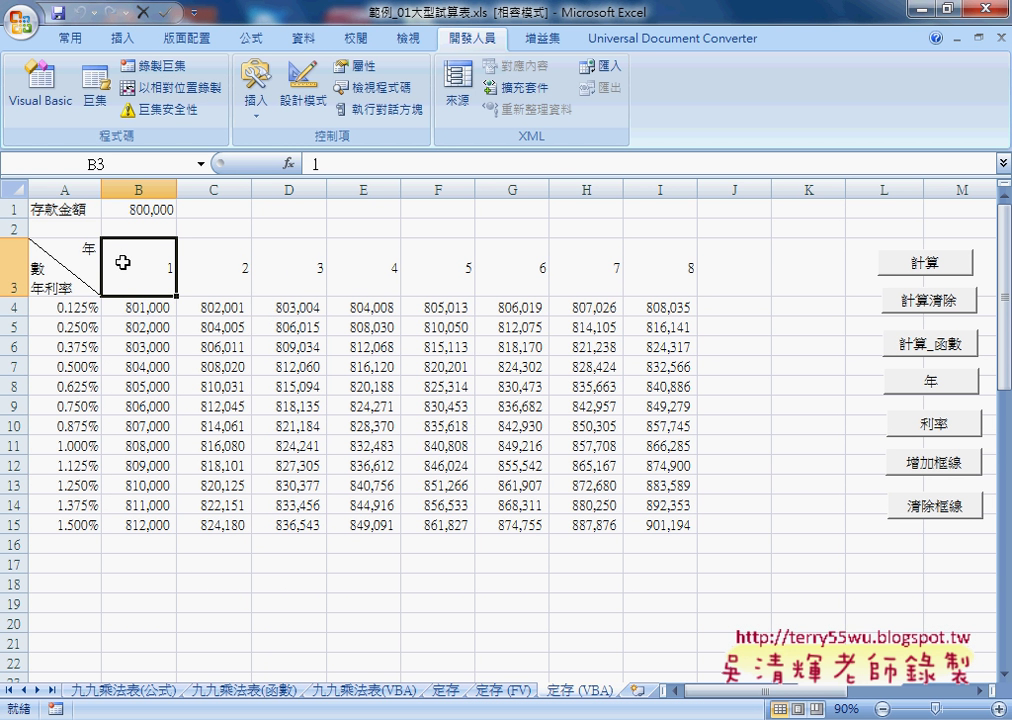
- Jump from B3 to the last year heading 8 in row 3, then return to the VBA editor
key("ctrl+Right")
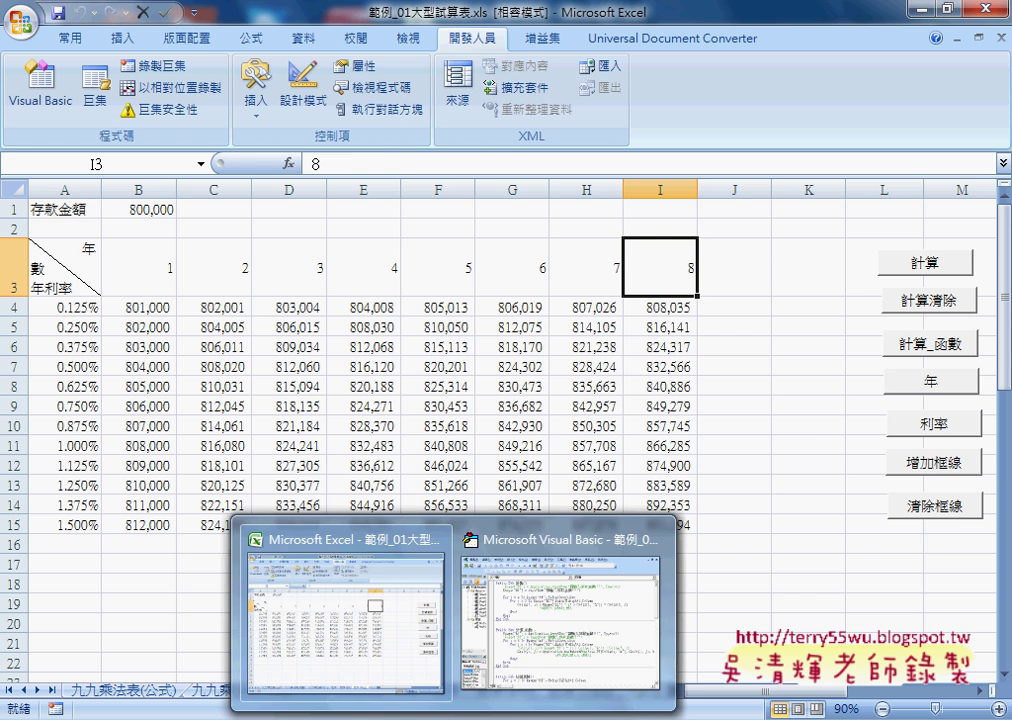
left_click(571, 644)
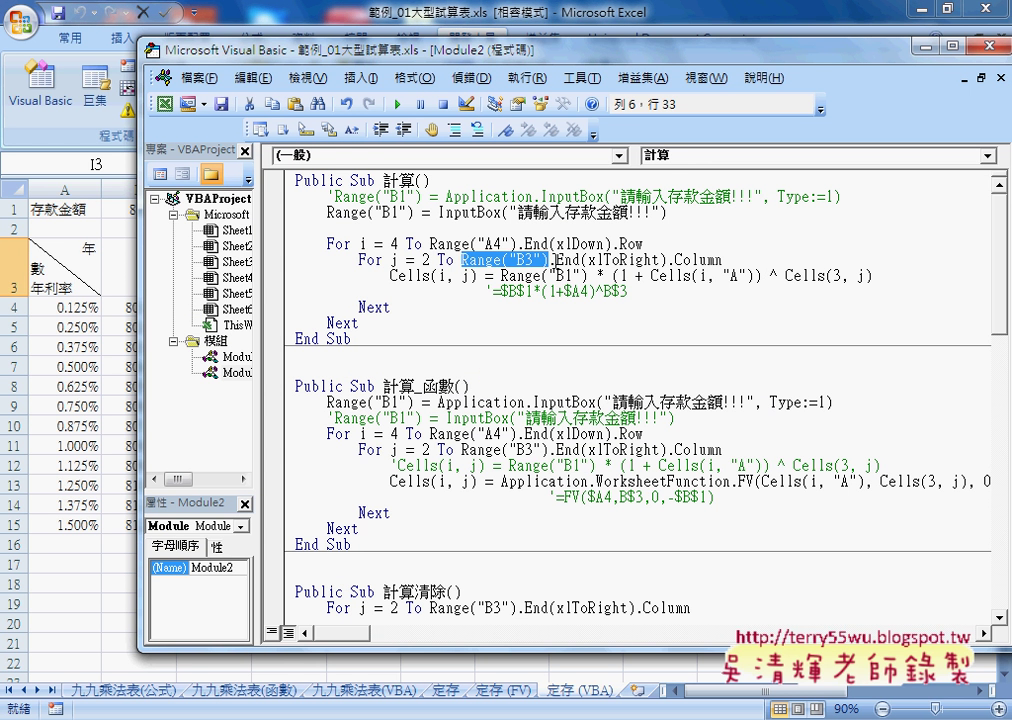
- Replace the text after Range("B3") with .End, picked from the IntelliSense list
mouse_move(547, 260)
left_mouse_down()
mouse_move(742, 275)
mouse_move(741, 259)
left_mouse_up()
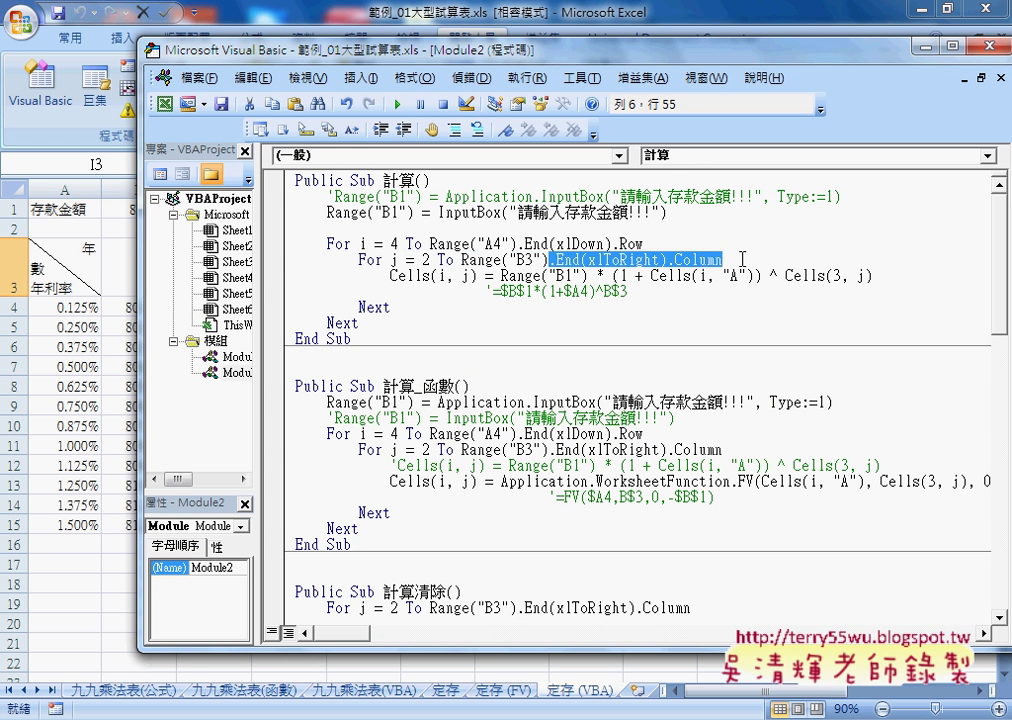
type(".")
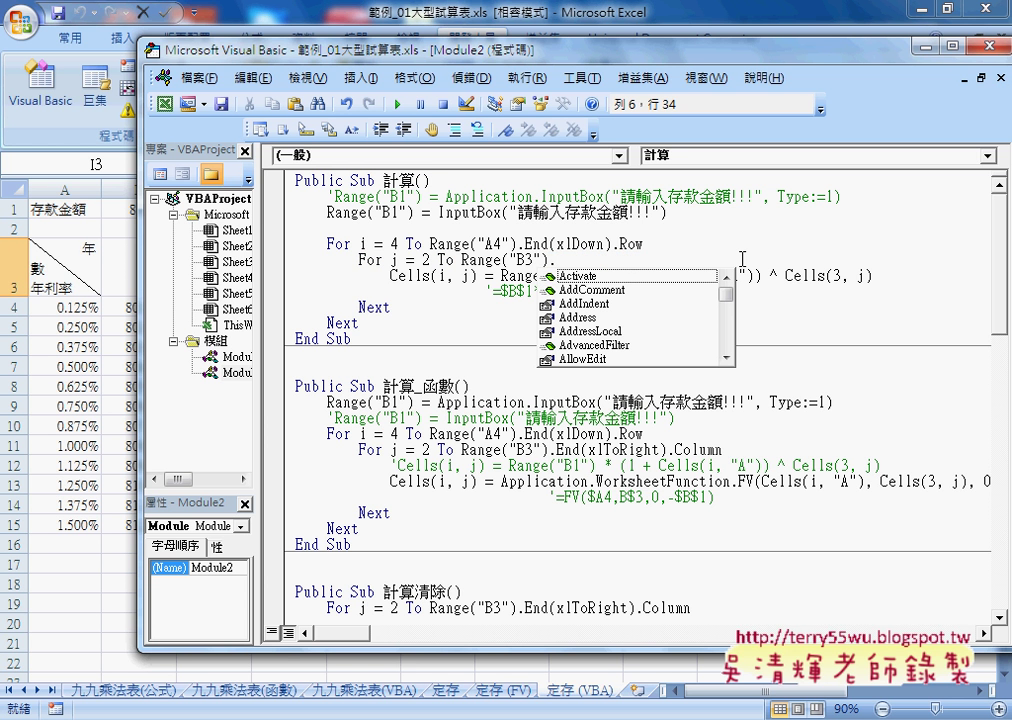
type("E")
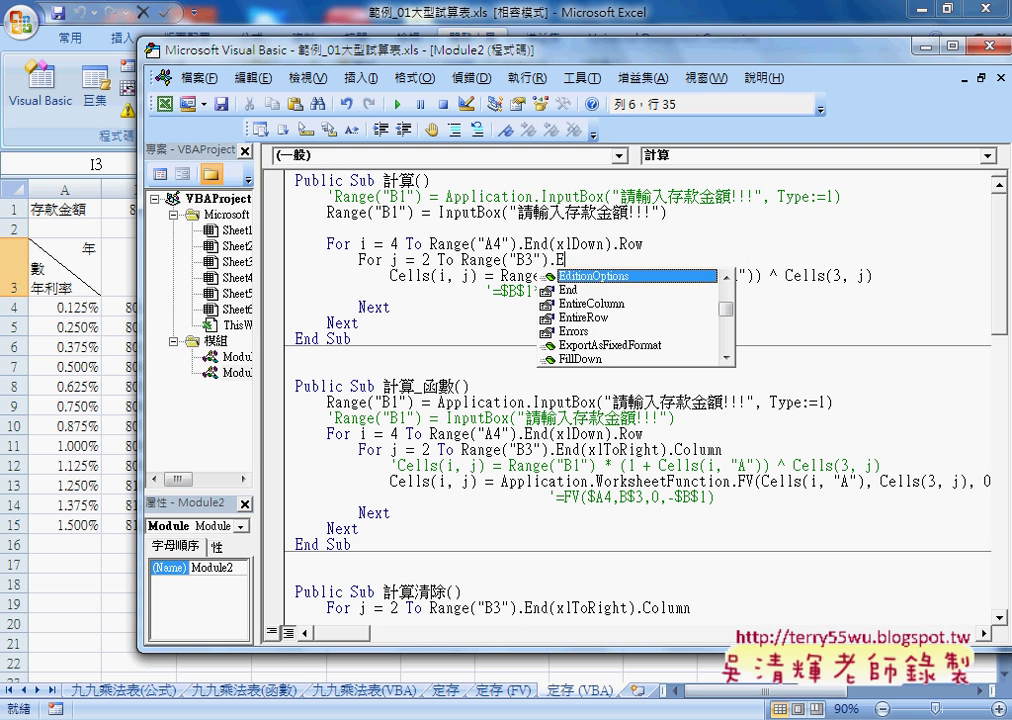
key("Down")
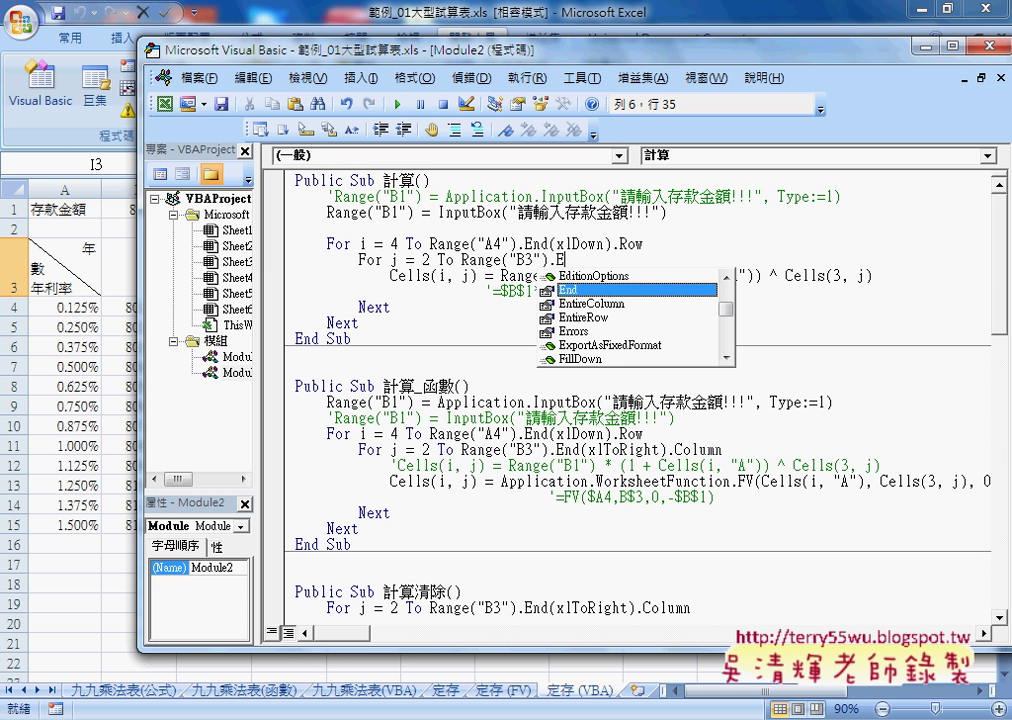
key("Tab")
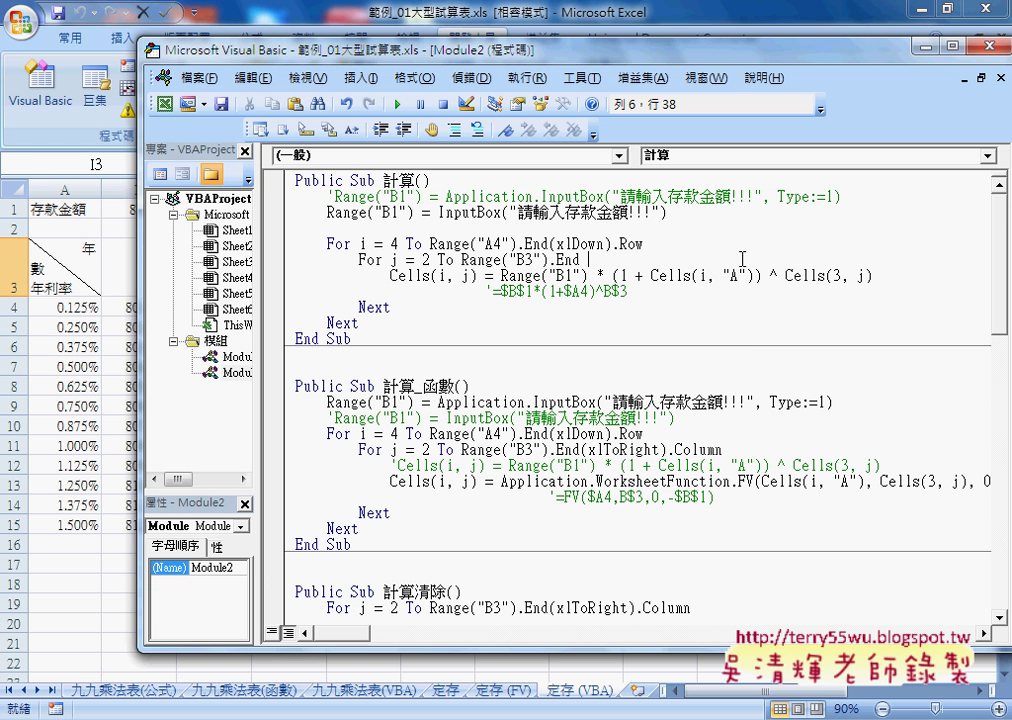
key("Left")
- Complete the loop limit as .End(xlToRight).Column using the suggestion lists
type("(")
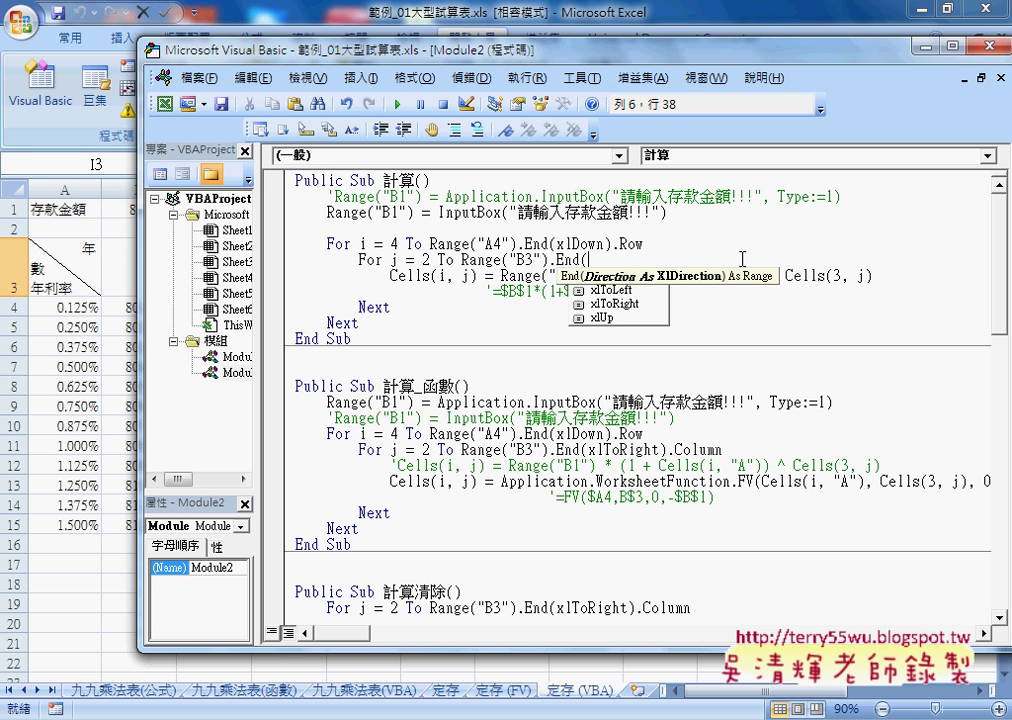
key("Down")
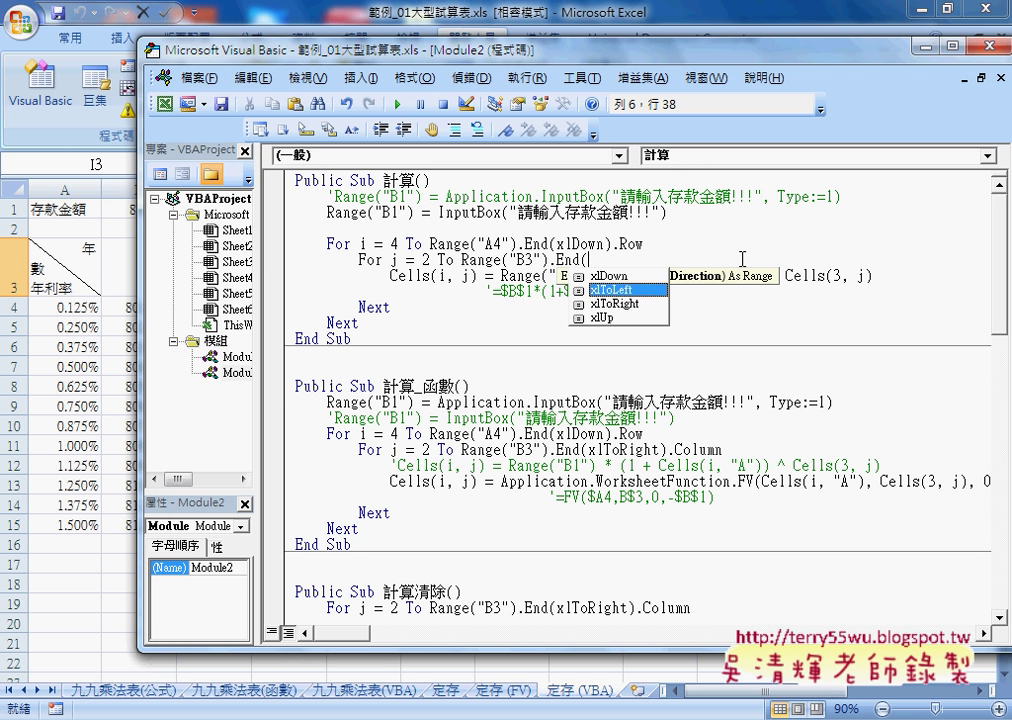
key("Down")
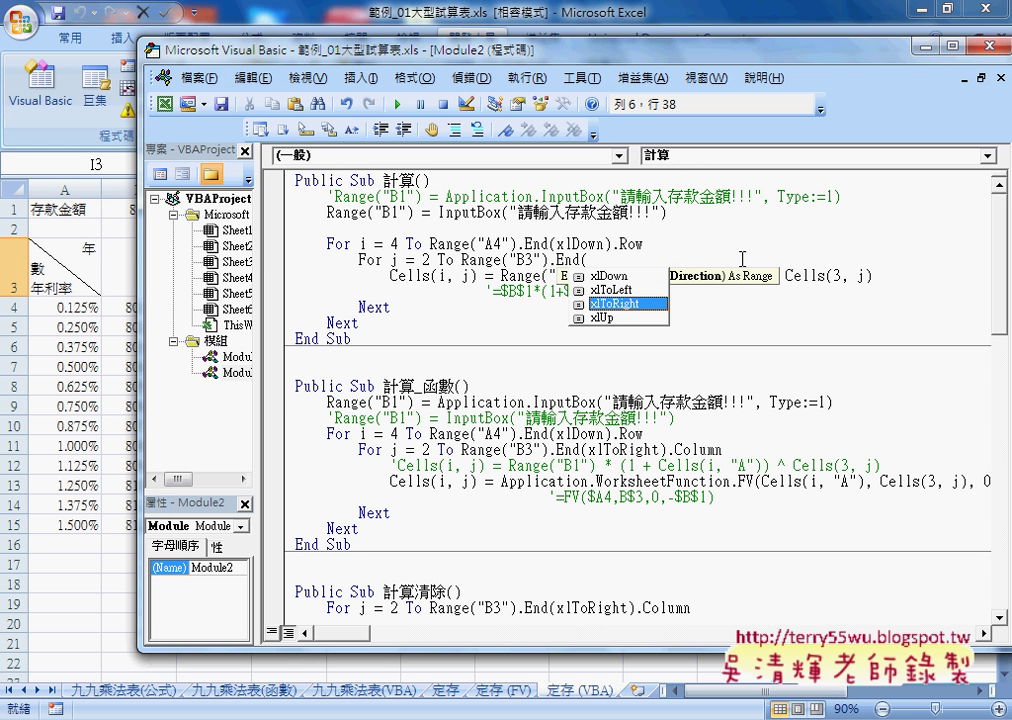
key("space")
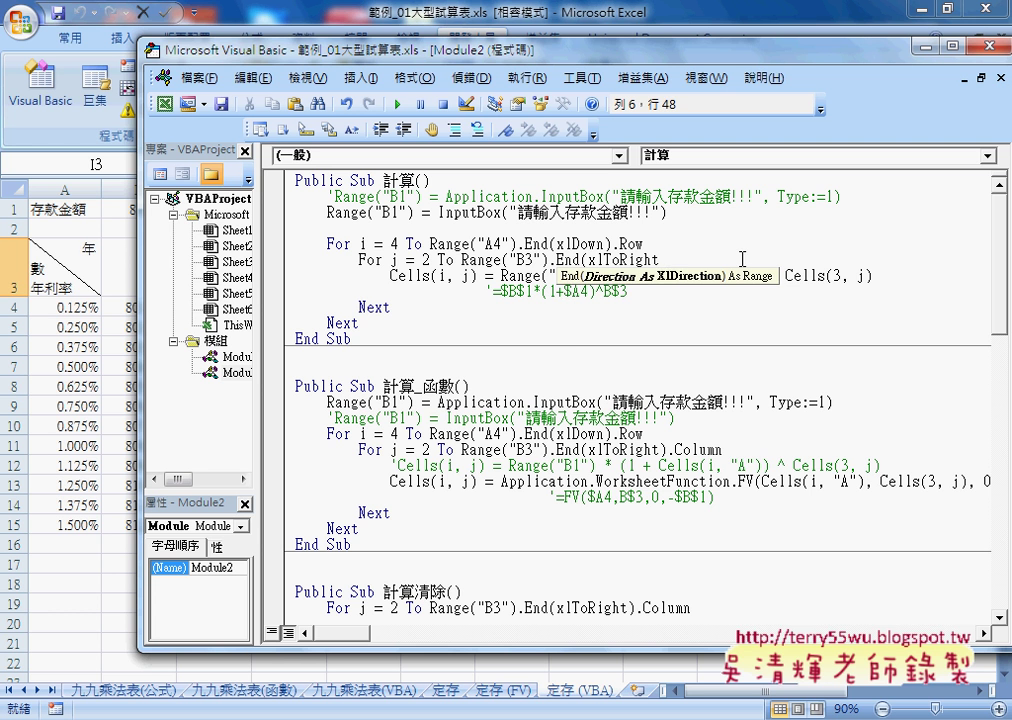
type(")")
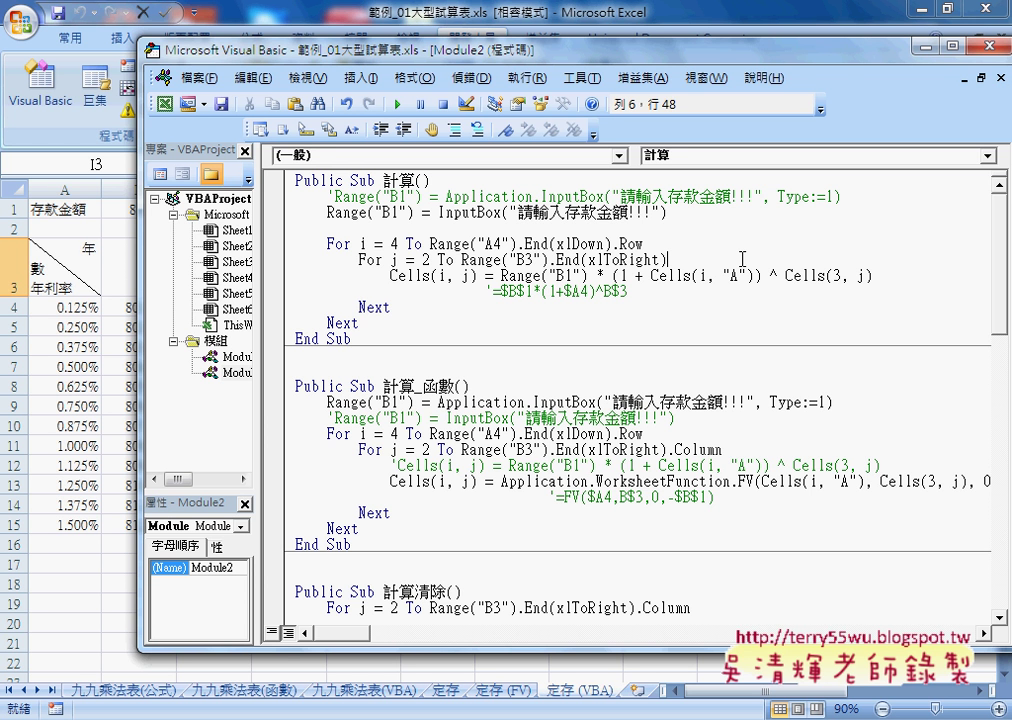
type(".")
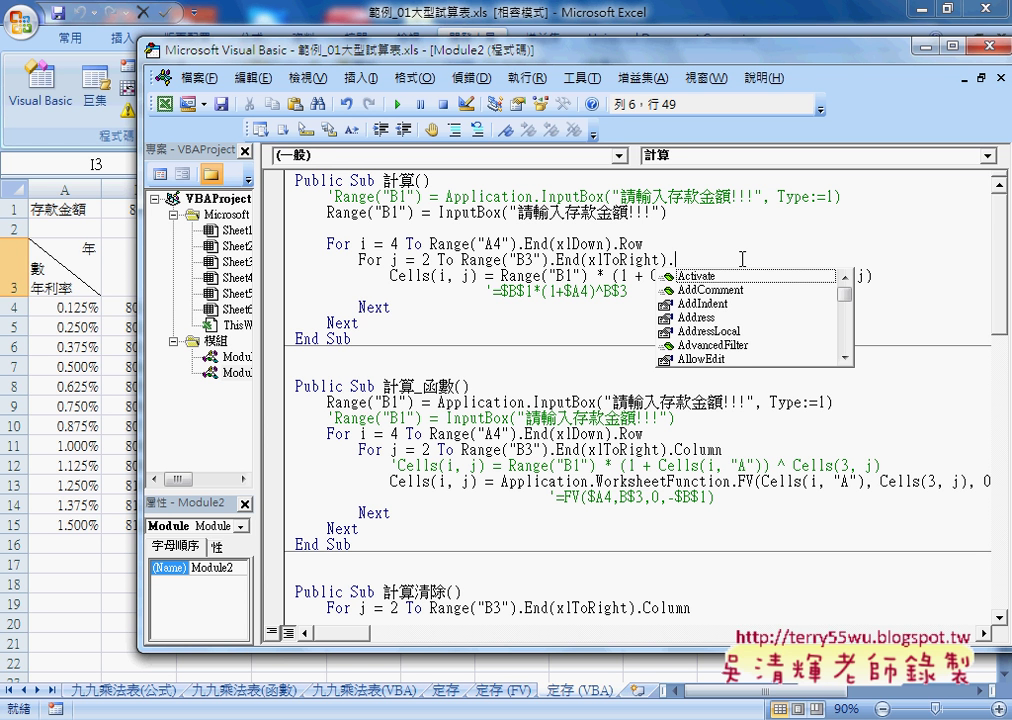
type("co")
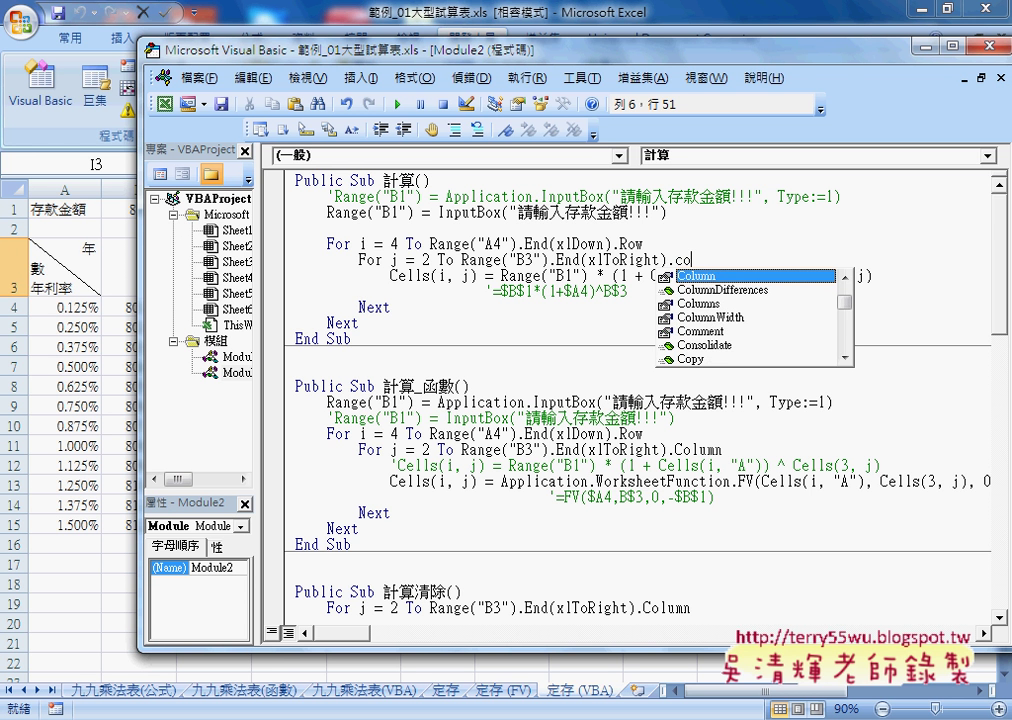
key("space")
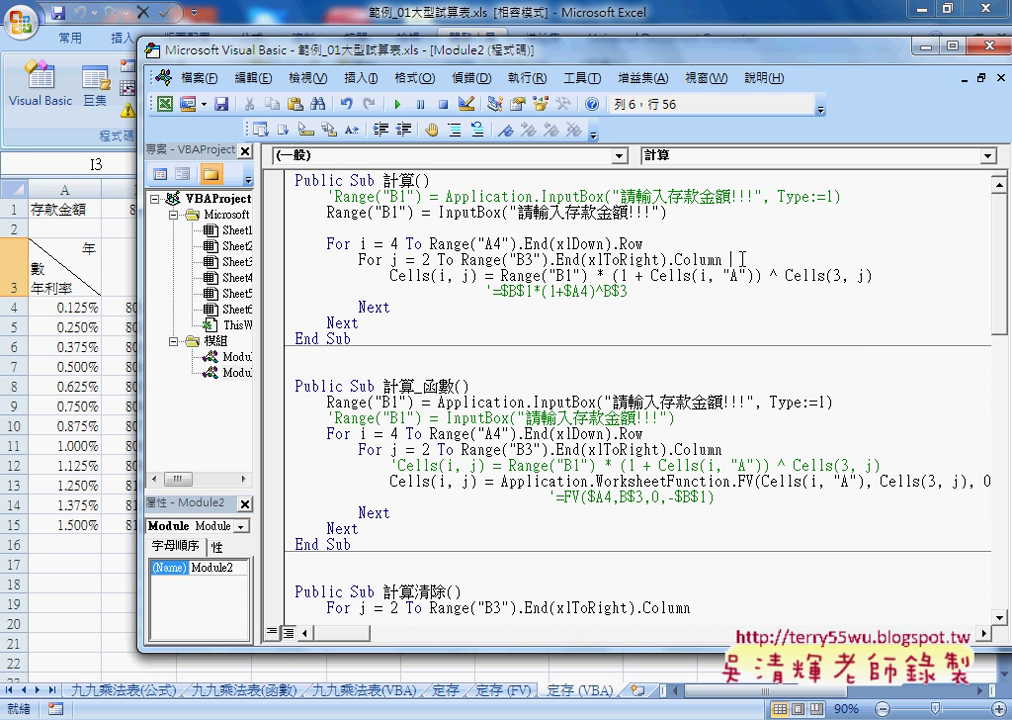
- Point out the Range("B3").End(xlToRight).Column limit, Cells(i, j) and start values 4 and 2, then lower the editor
key("Left")
key("Left")
key("Left")
left_click_drag(716, 259, 463, 262)
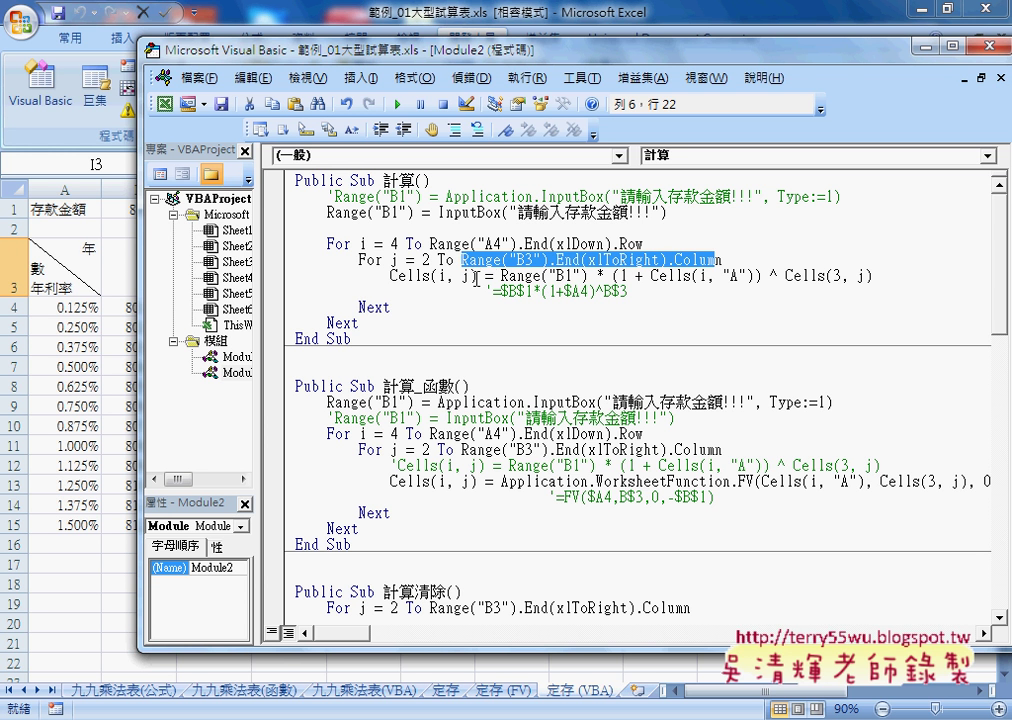
double_click(470, 276)
left_click_drag(476, 276, 391, 276)
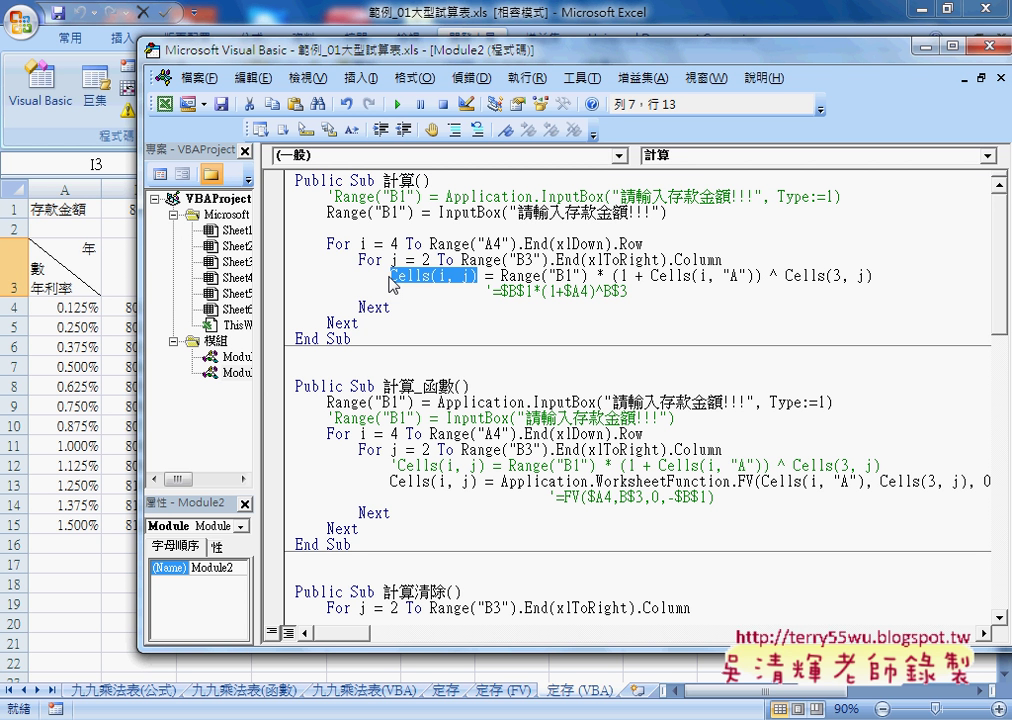
left_click(393, 243)
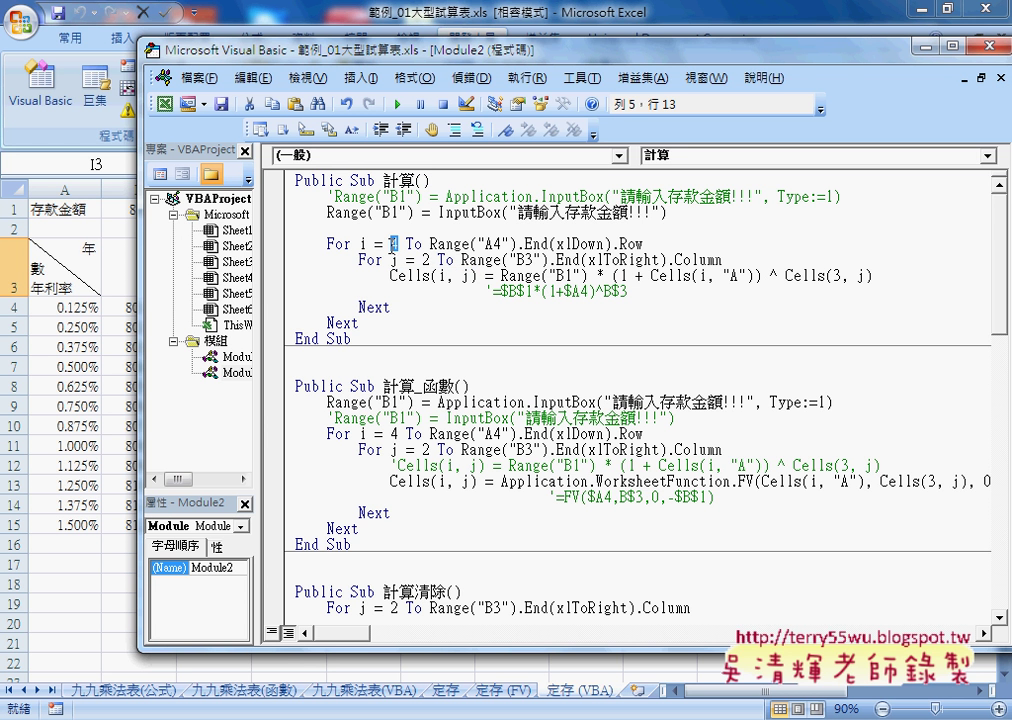
double_click(425, 259)
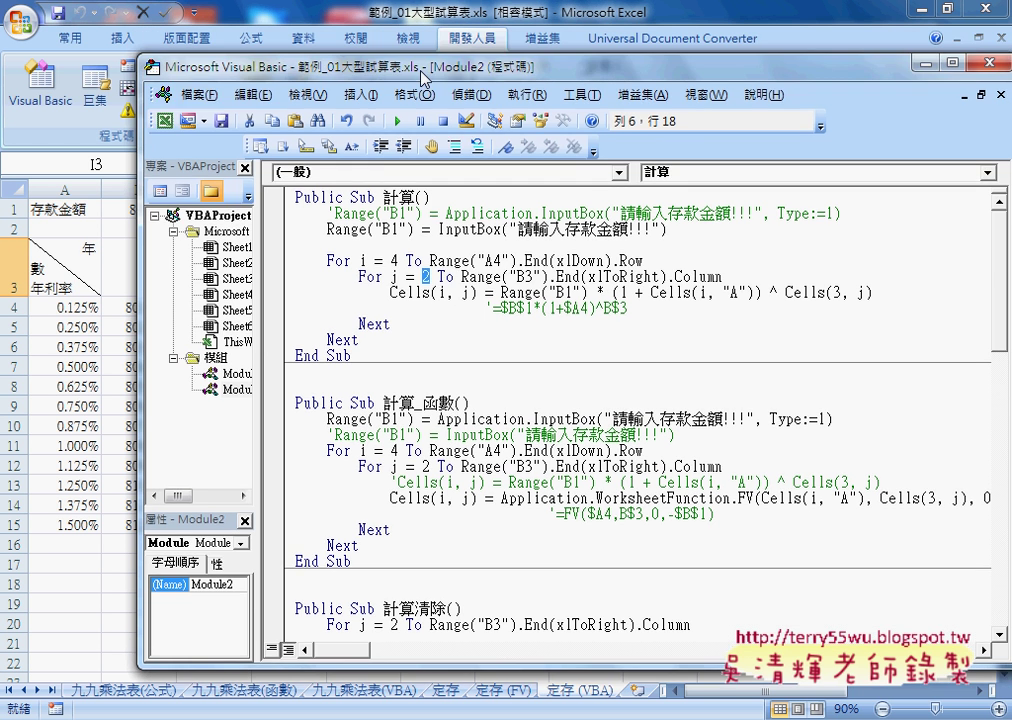
left_click_drag(332, 55, 308, 358)
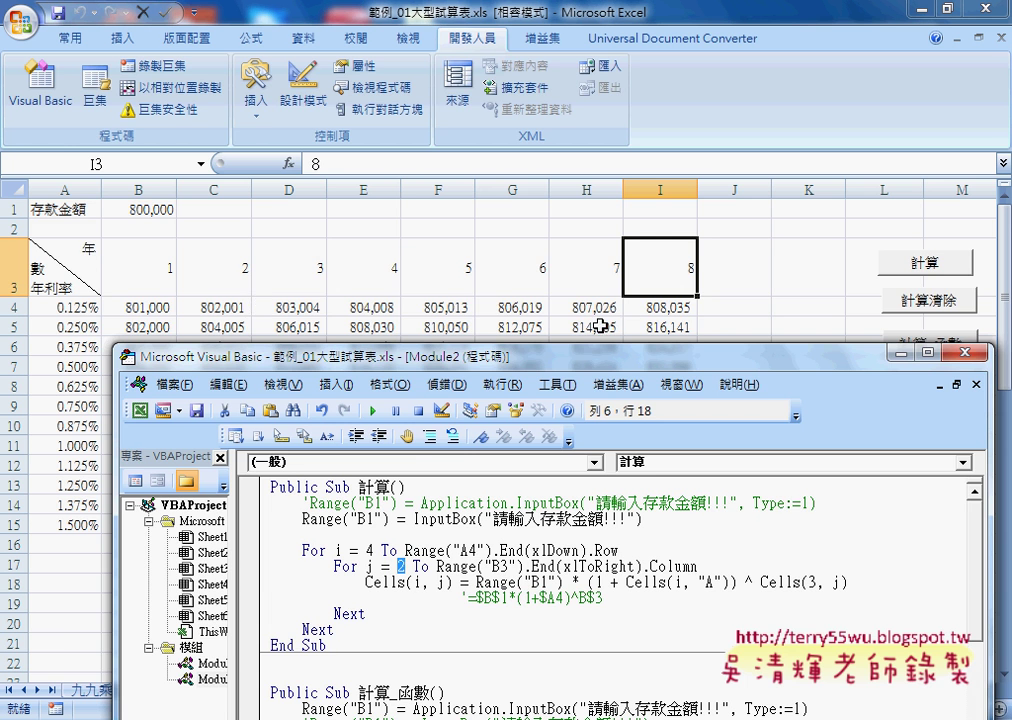
- Raise the code window again and select $B$1 and $A4 in the commented formula
left_click_drag(589, 360, 563, 88)
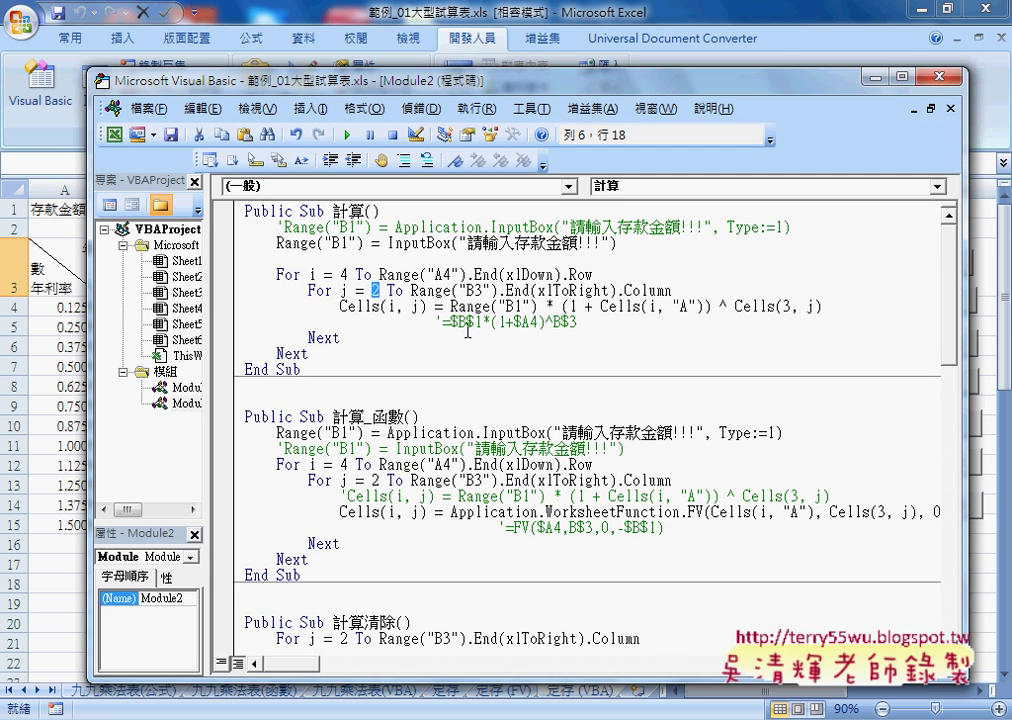
left_click_drag(451, 322, 482, 322)
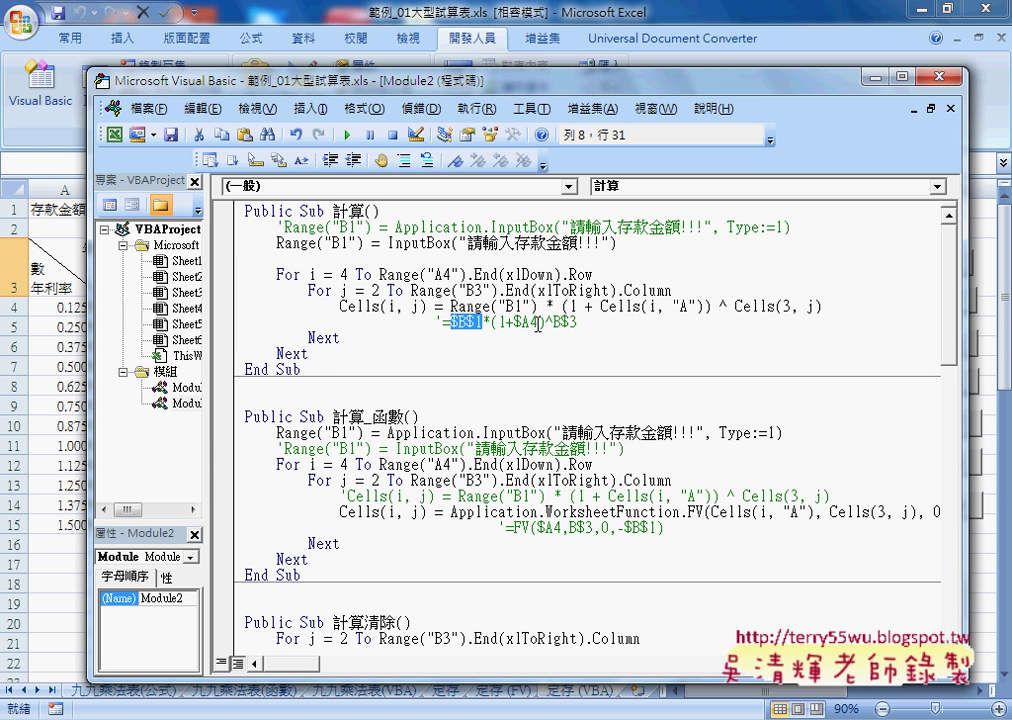
mouse_move(539, 322)
left_mouse_down()
mouse_move(514, 322)
mouse_move(578, 322)
left_mouse_up()
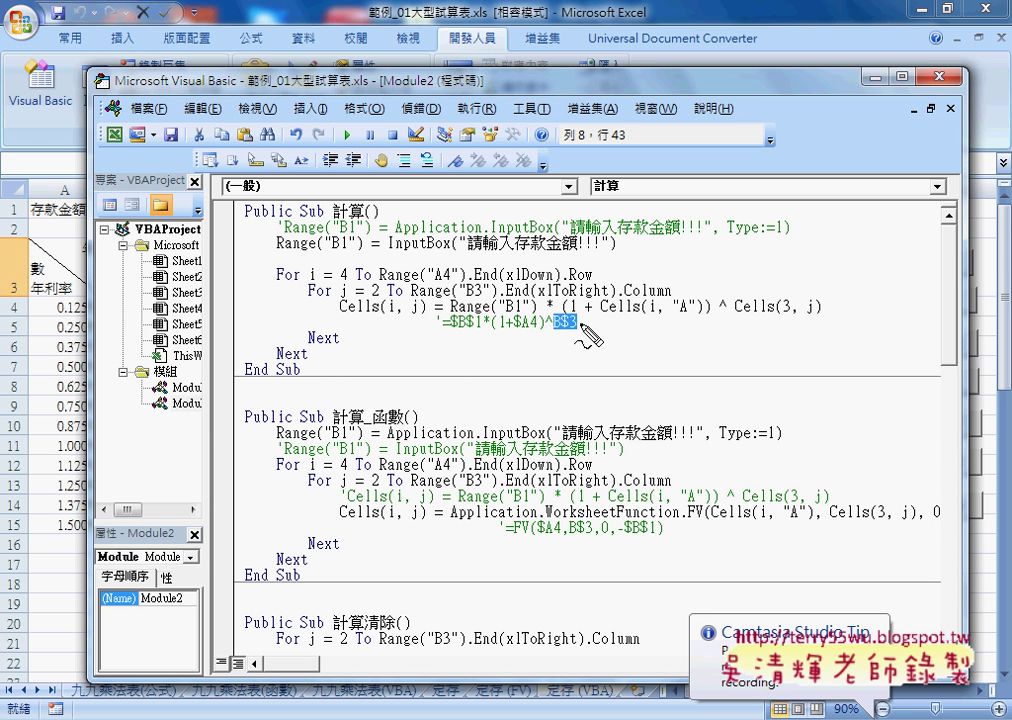
- Pen-mark the matching parts of the Cells(i, j) code and the comment, then clear the marks
left_click_drag(452, 328, 503, 313)
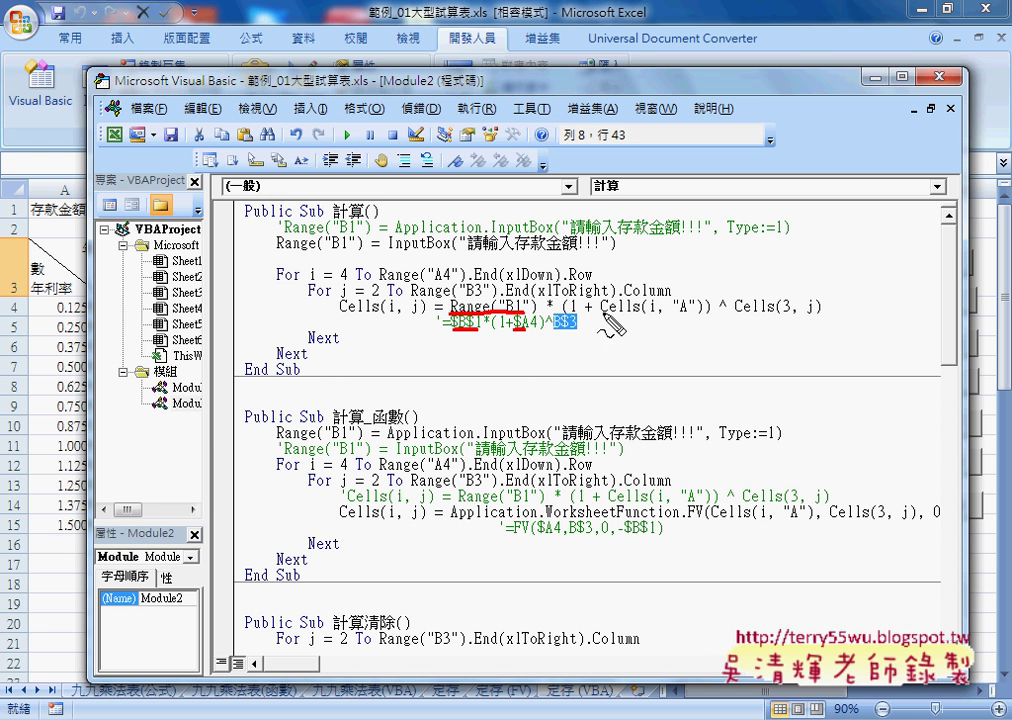
left_click_drag(603, 313, 642, 316)
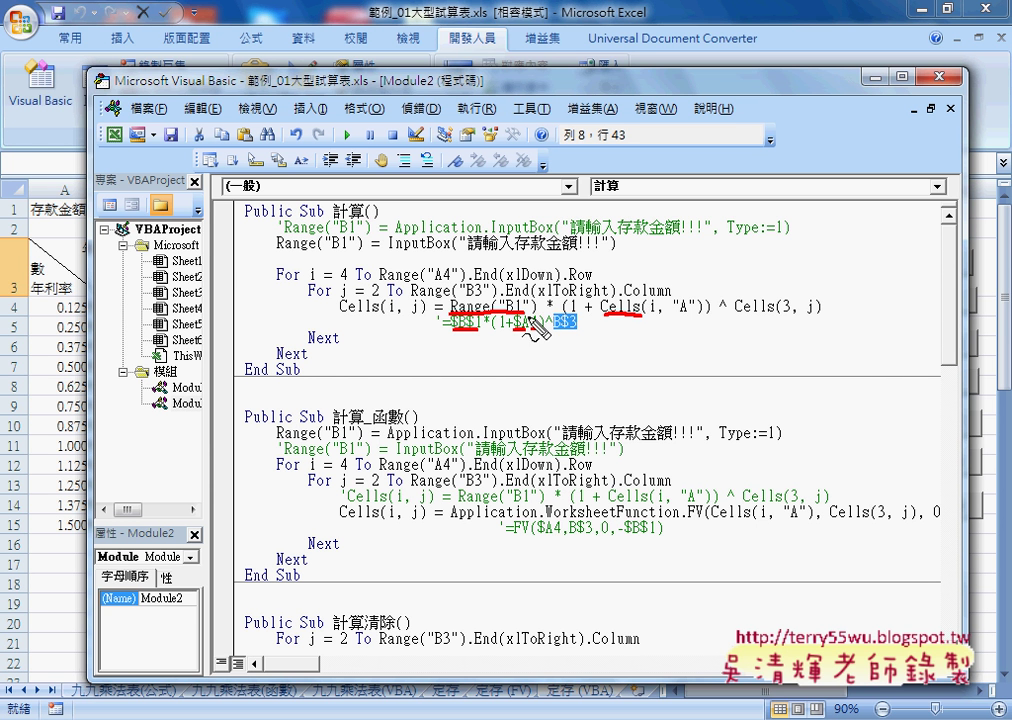
left_click_drag(640, 316, 657, 318)
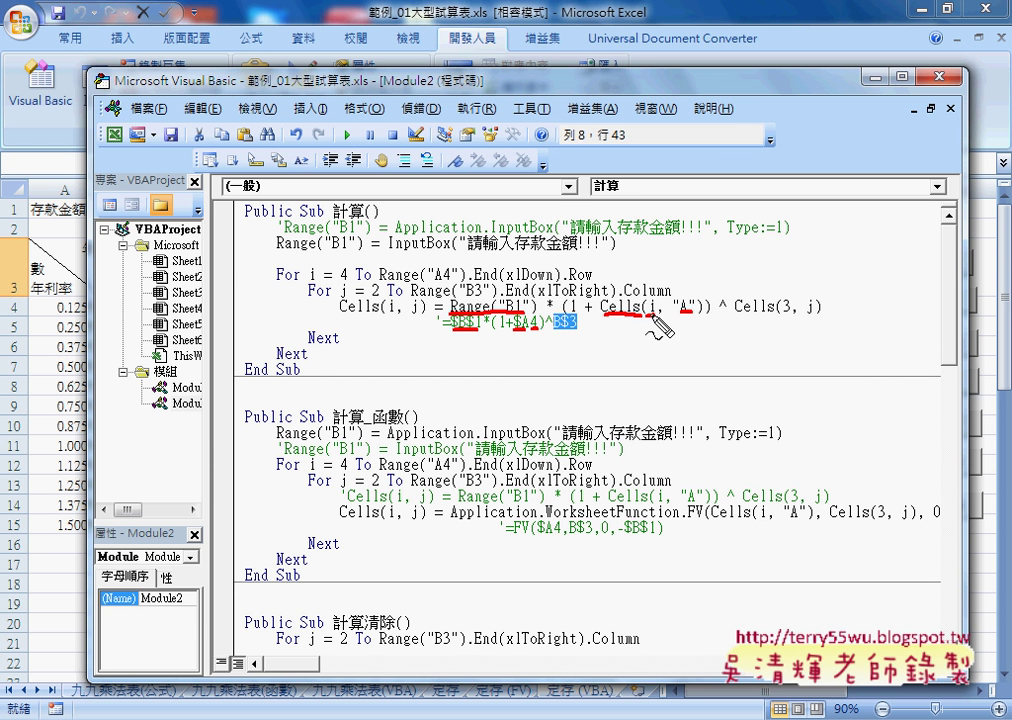
left_click_drag(676, 314, 692, 314)
left_click_drag(554, 330, 577, 330)
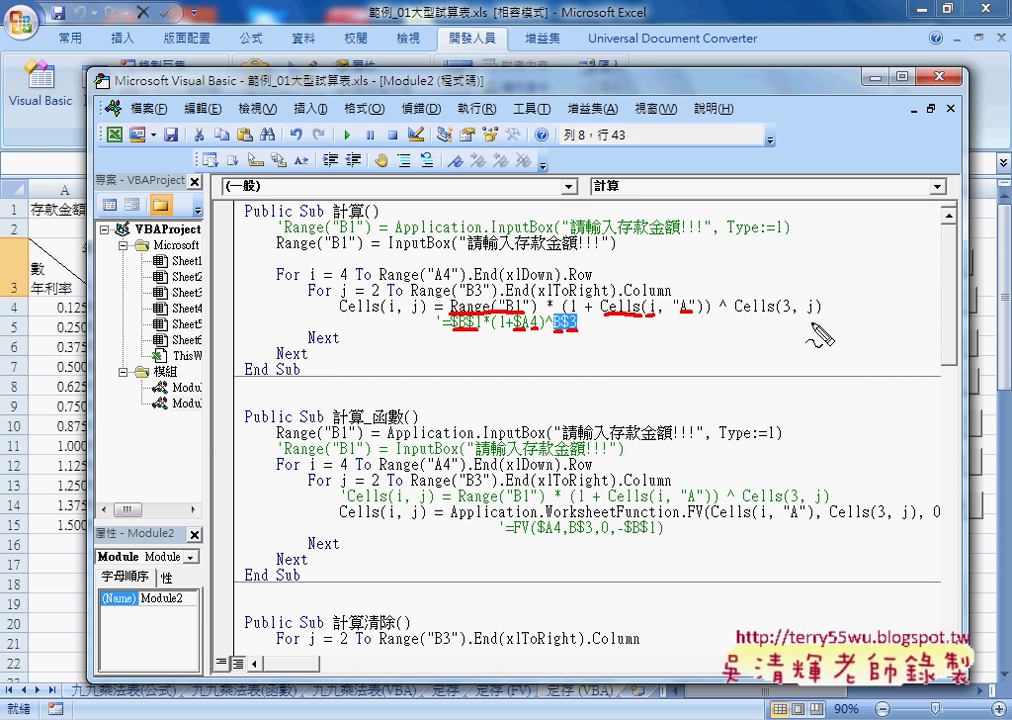
left_click_drag(782, 317, 820, 321)
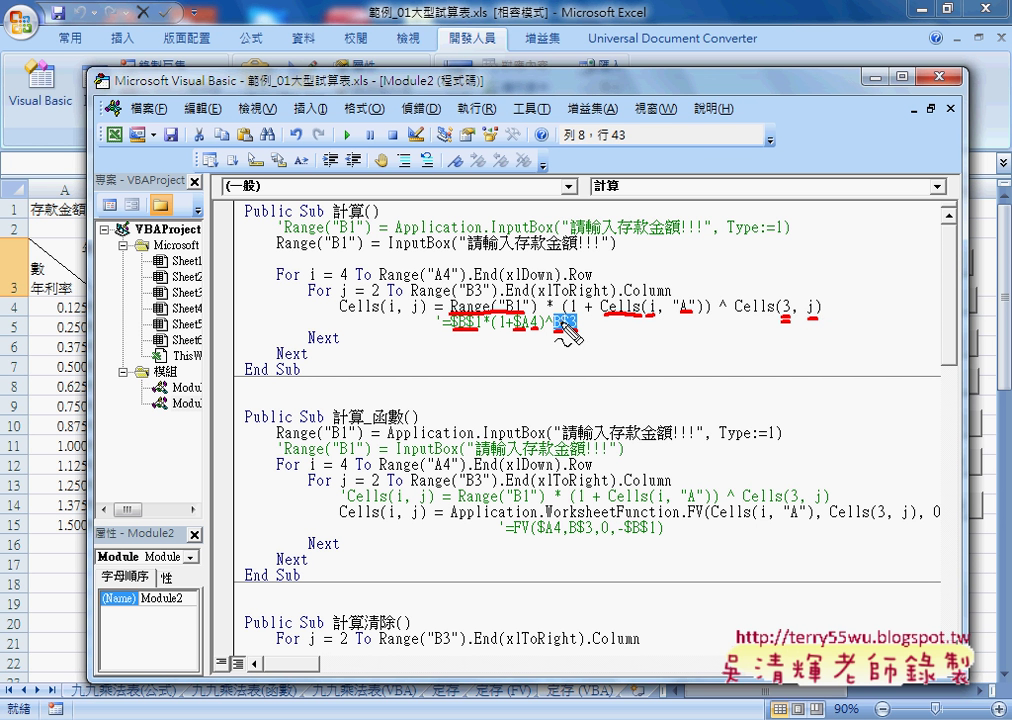
mouse_move(582, 328)
left_mouse_down()
mouse_move(624, 341)
mouse_move(628, 318)
mouse_move(640, 326)
left_mouse_up()
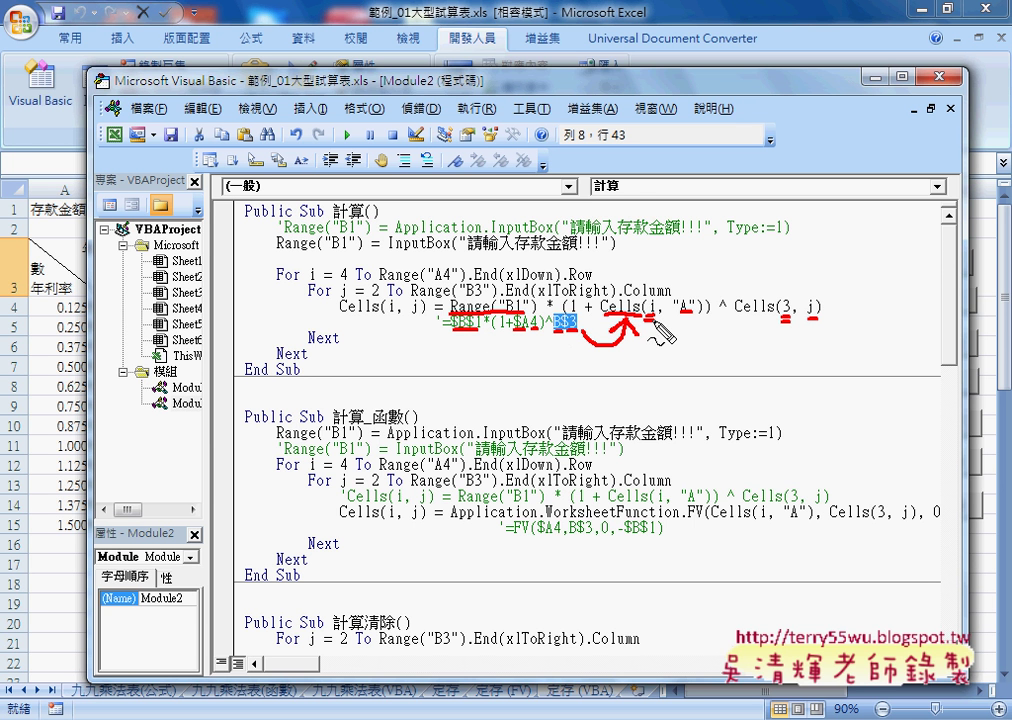
left_click_drag(810, 320, 820, 318)
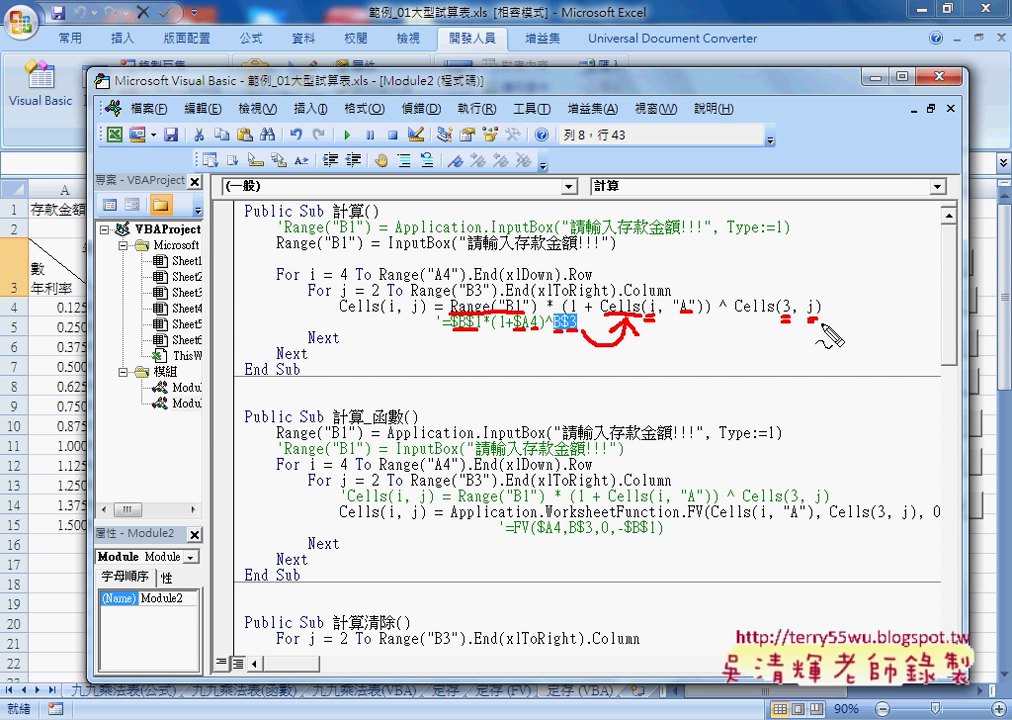
key("Escape")
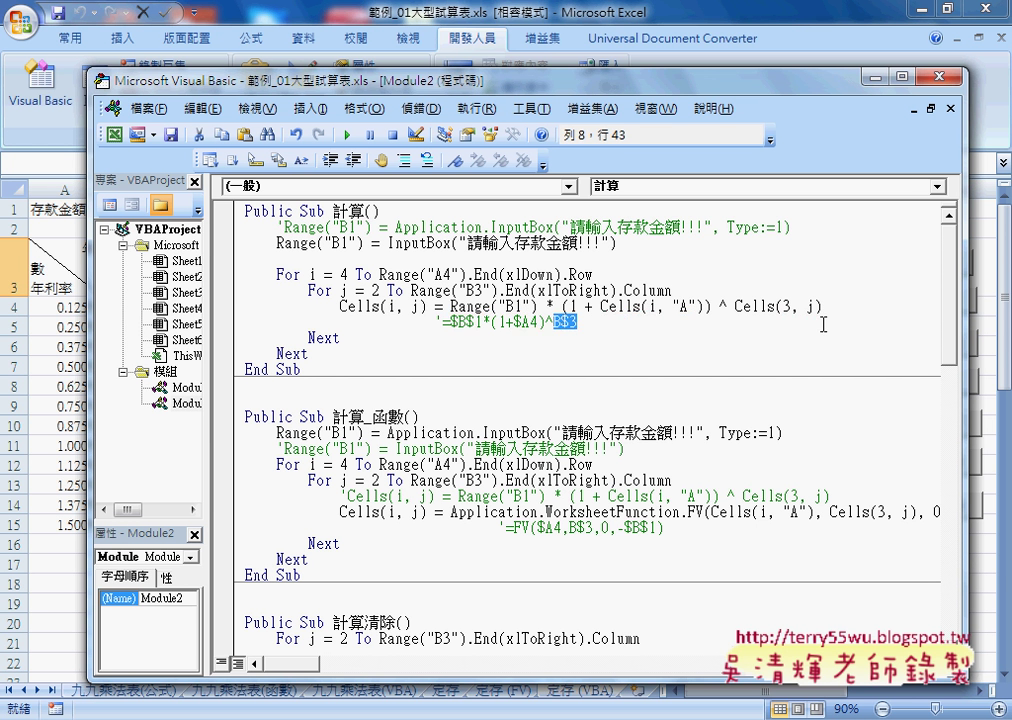
- Clear and recompute the table with an 800000 deposit, then clear it and start 計算 again
key("alt+F11")
left_click(916, 300)
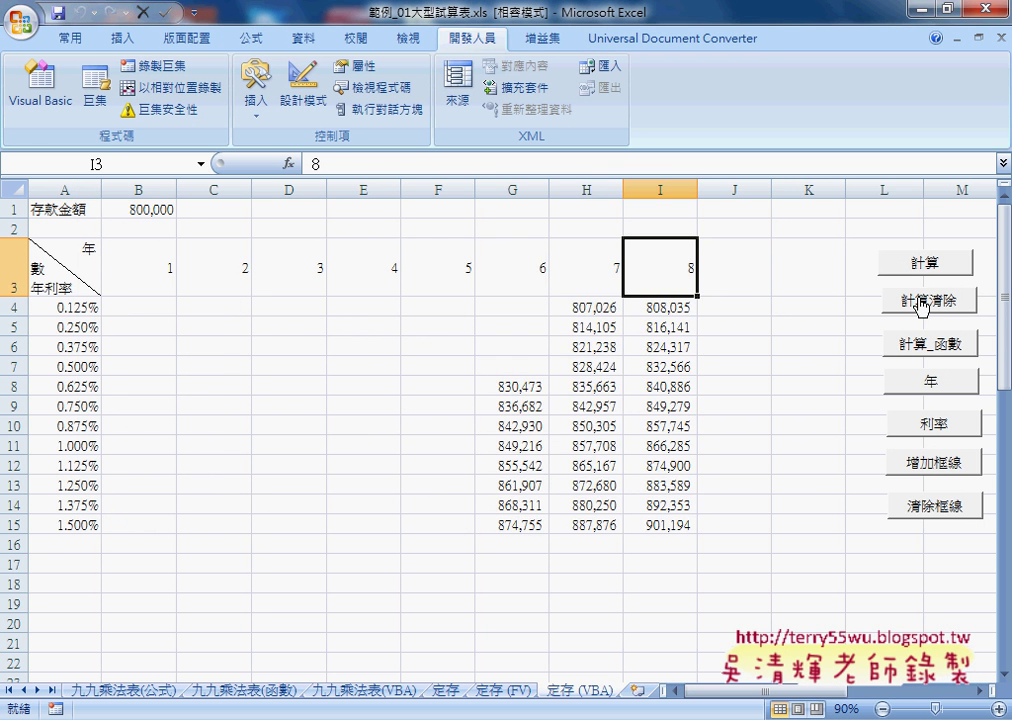
left_click(926, 265)
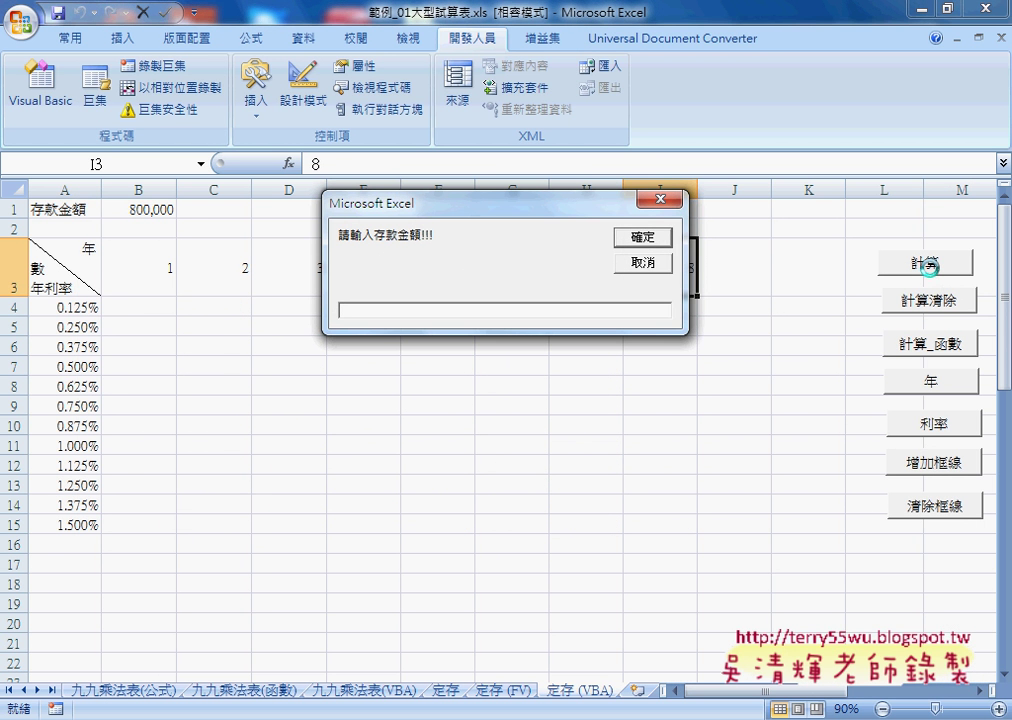
type("800")
type("000")
key("Return")
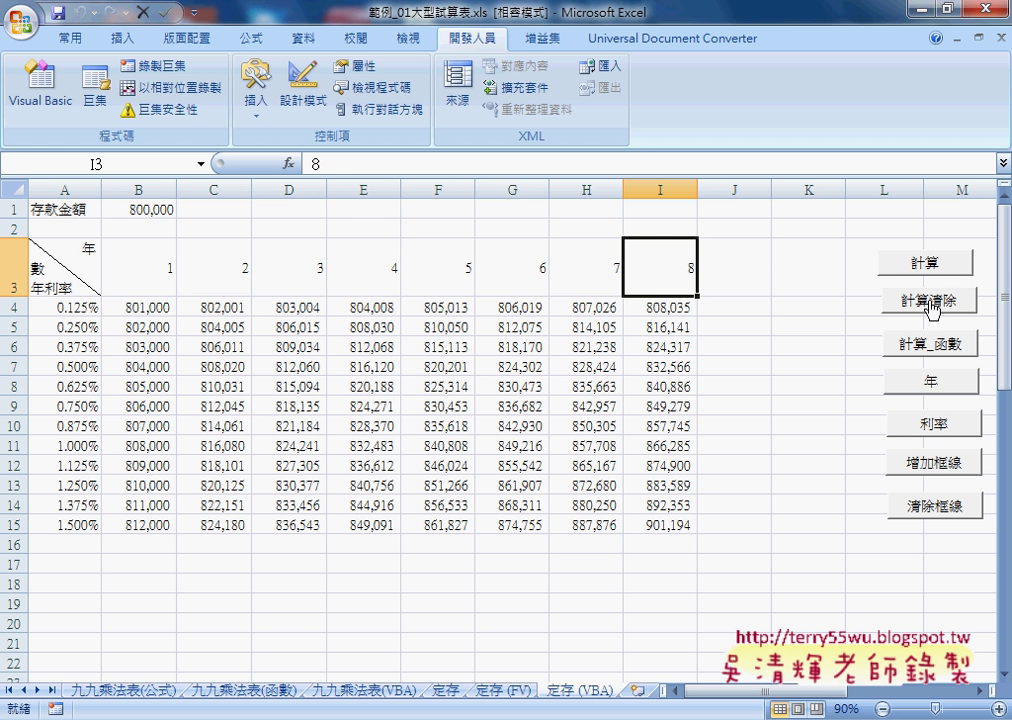
left_click(926, 299)
left_click(928, 262)
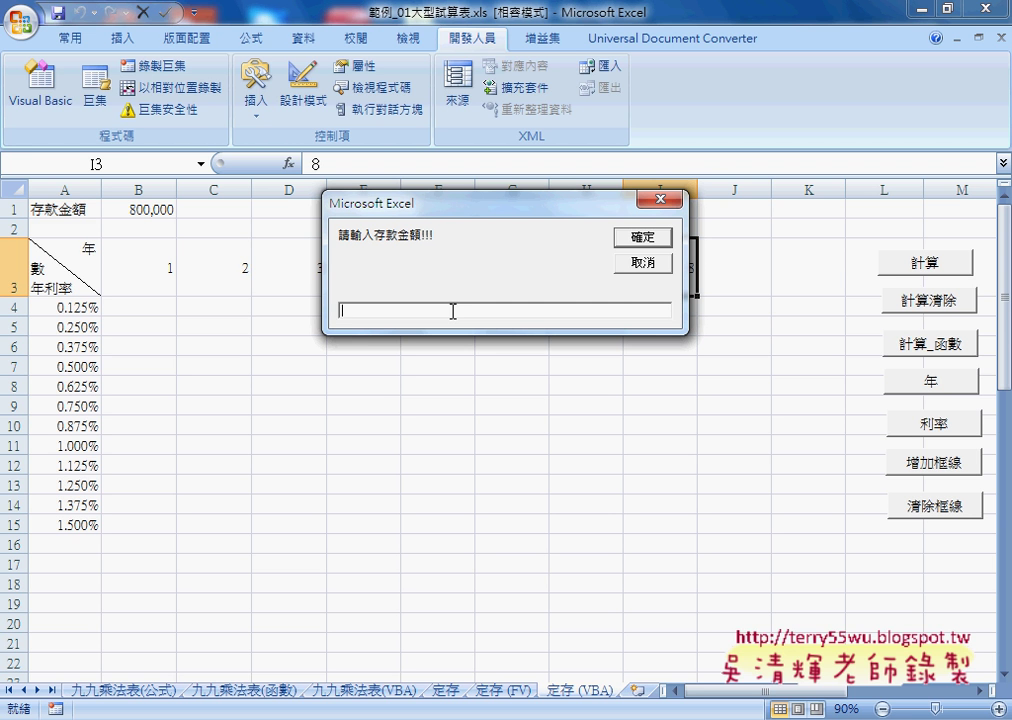
- Enter 五十萬 as the deposit, hit the type-mismatch error, and debug to the failing line
type("五")
type("ㄕ")
type("十")
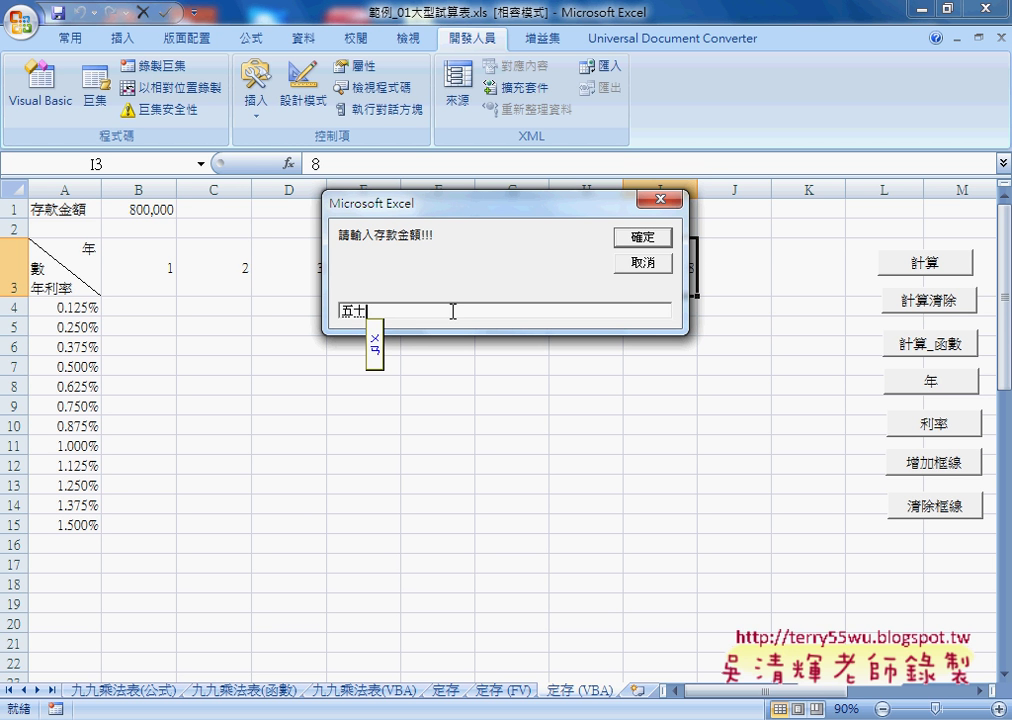
type("ㄨㄢ萬")
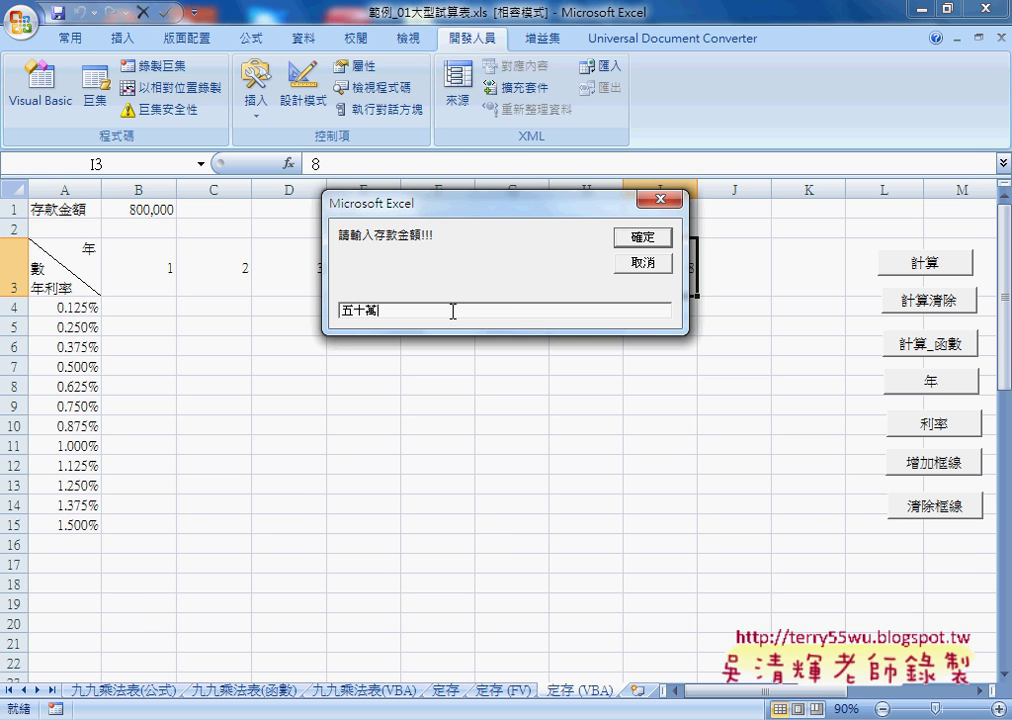
left_click(655, 238)
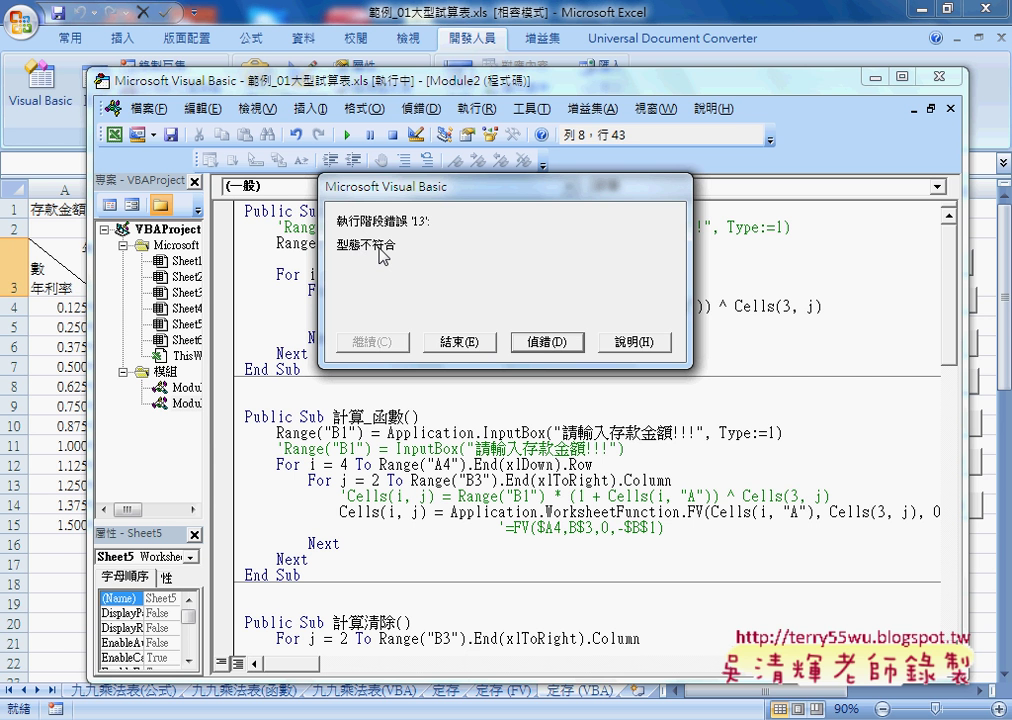
left_click(546, 341)
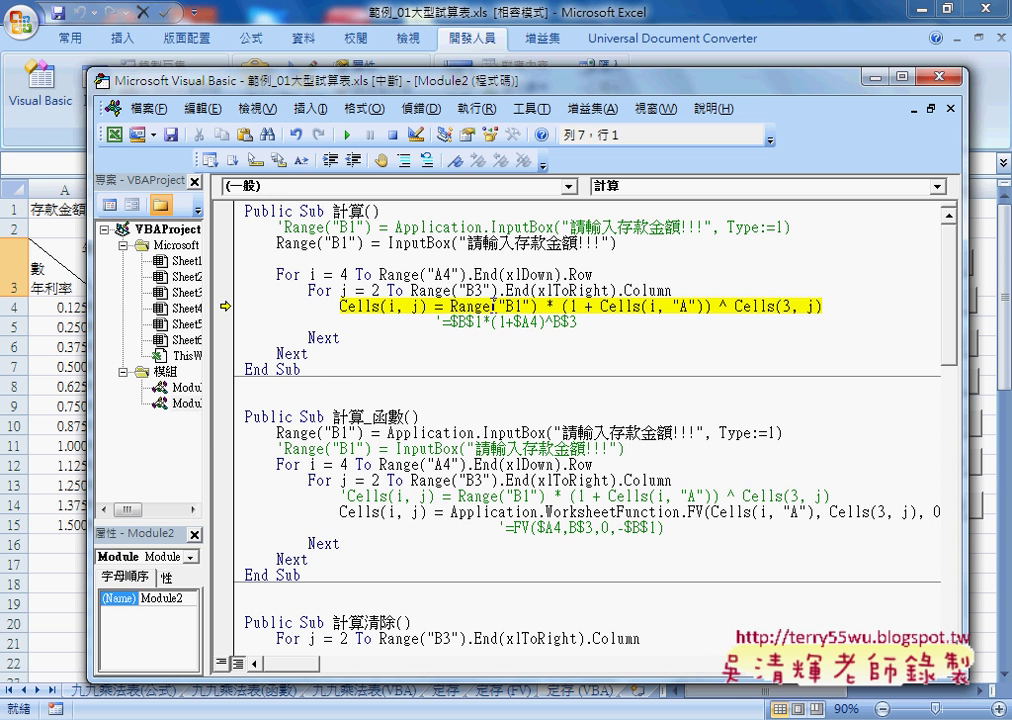
- Comment out the plain InputBox line and uncomment the Application.InputBox line
left_click_drag(450, 306, 538, 306)
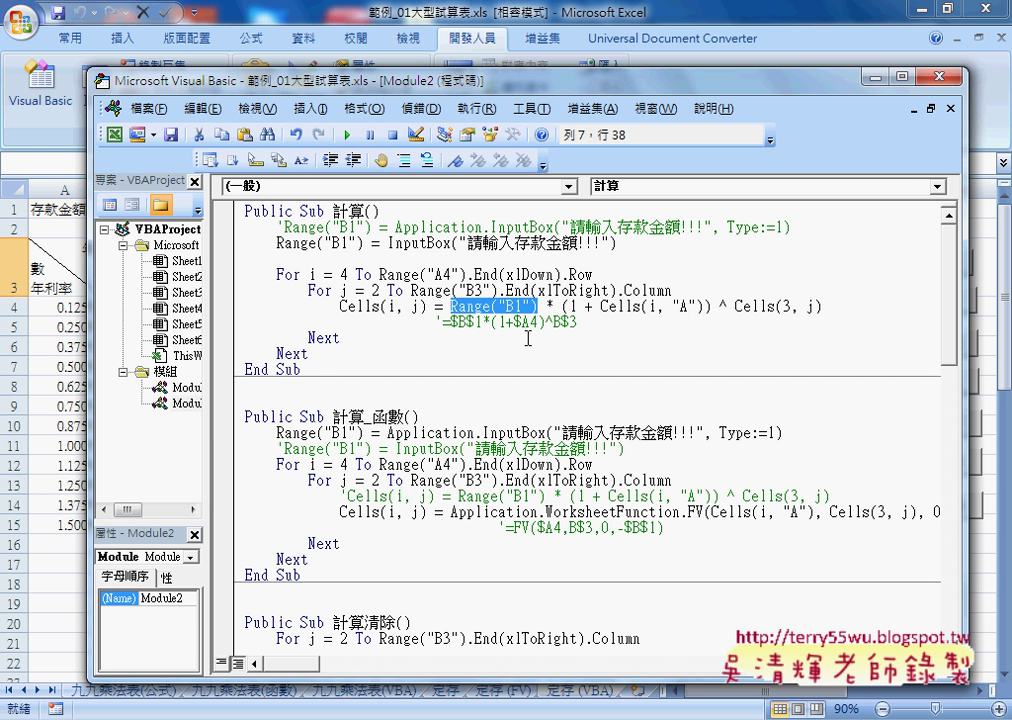
left_click(277, 243)
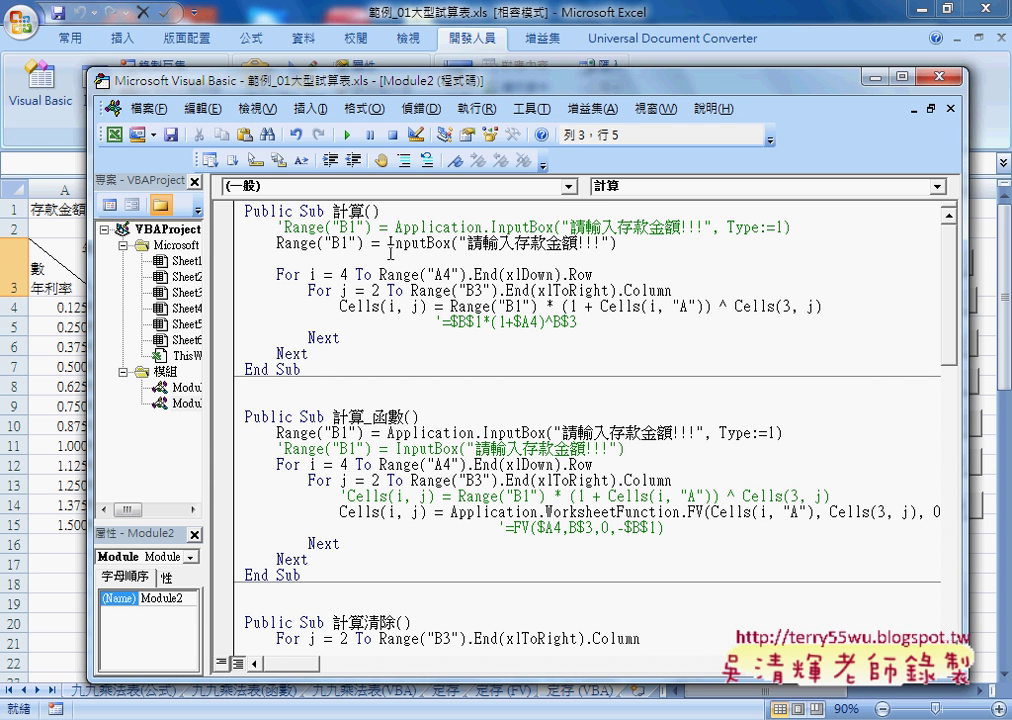
type("ㄅ")
type("'")
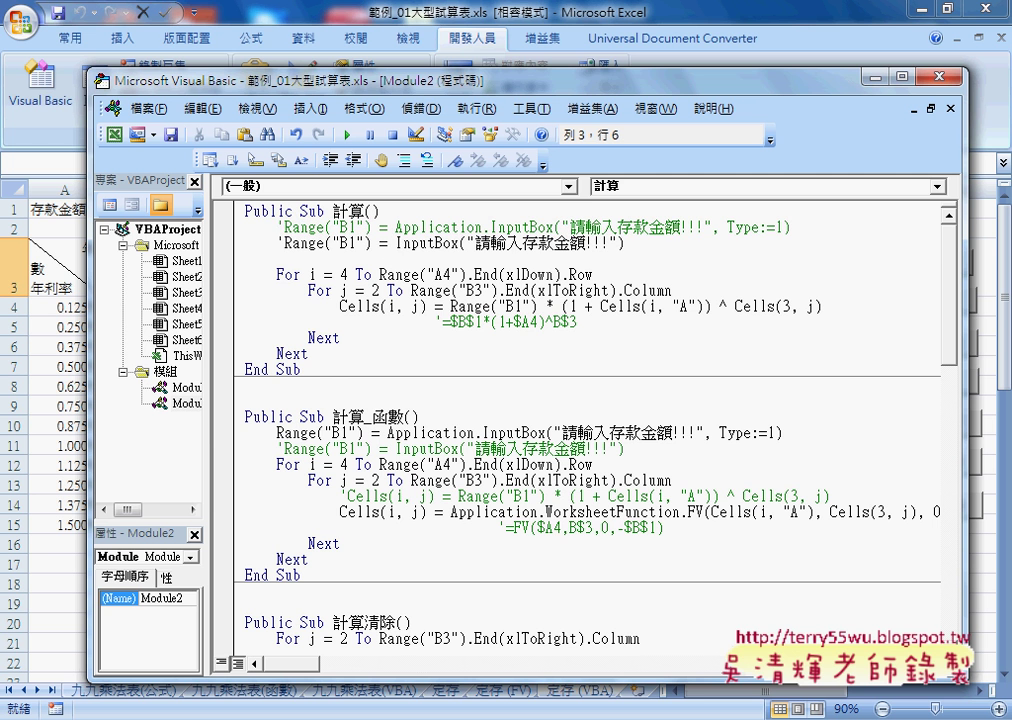
left_click(279, 228)
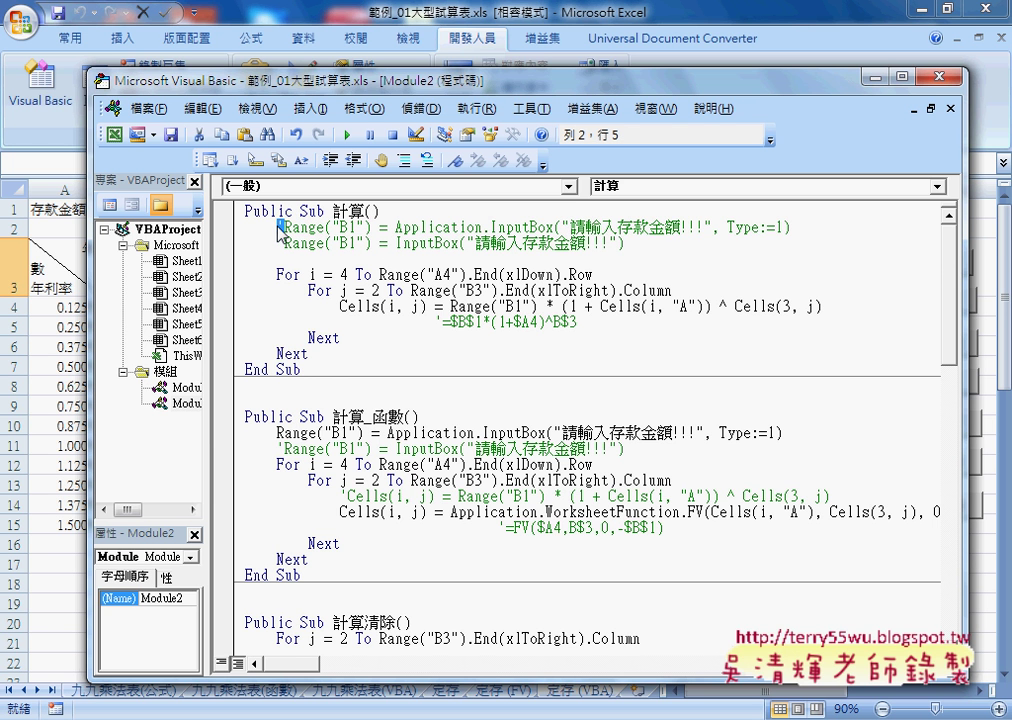
key("Delete")
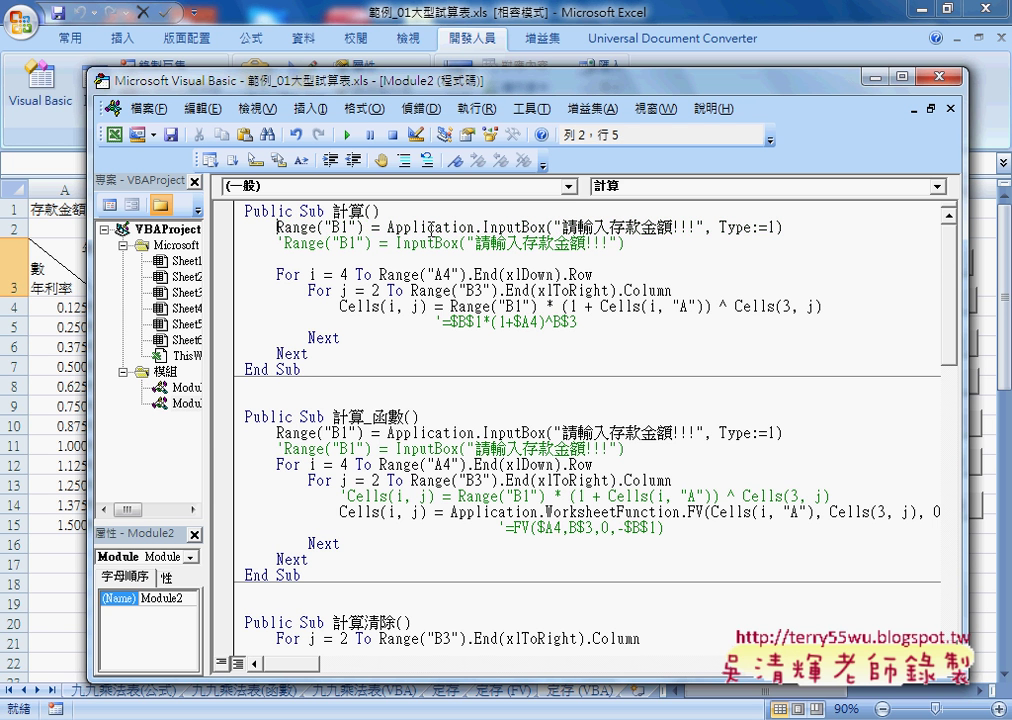
- Highlight Application.InputBox and its Type:=1 argument, inserting a comma before Type
left_click(481, 228)
double_click(481, 228)
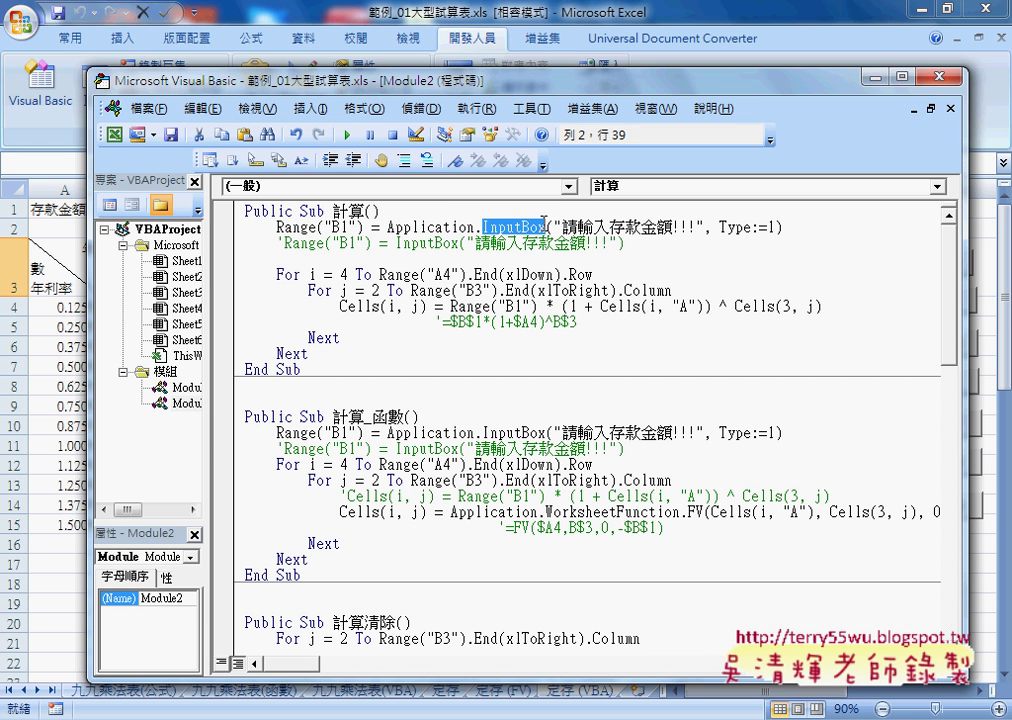
left_click_drag(387, 228, 483, 228)
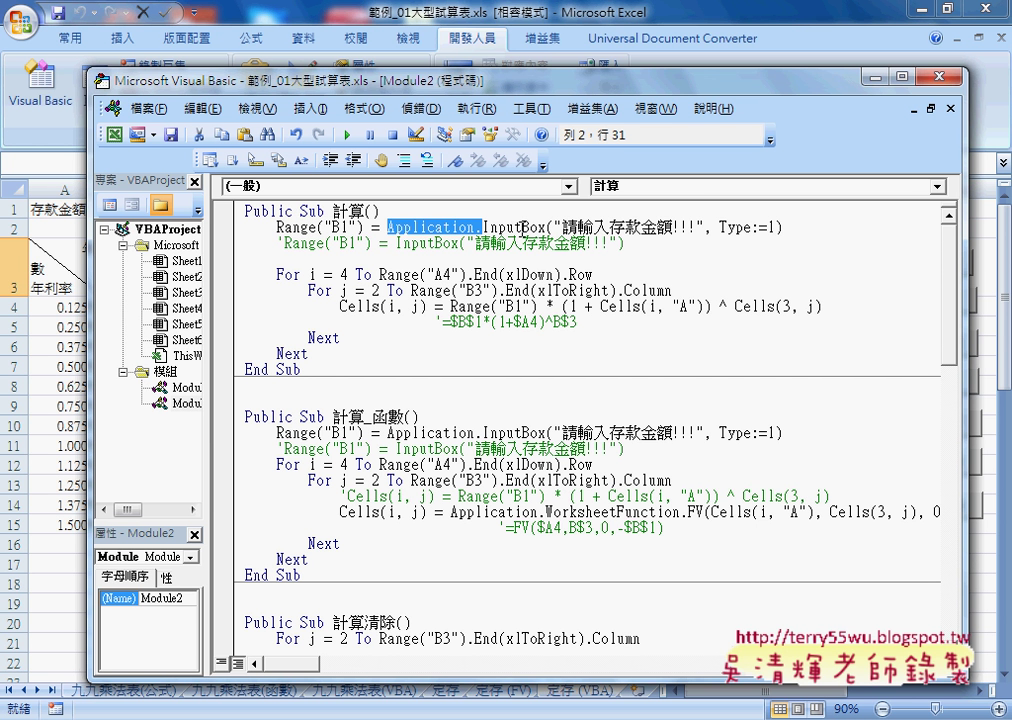
left_click(706, 228)
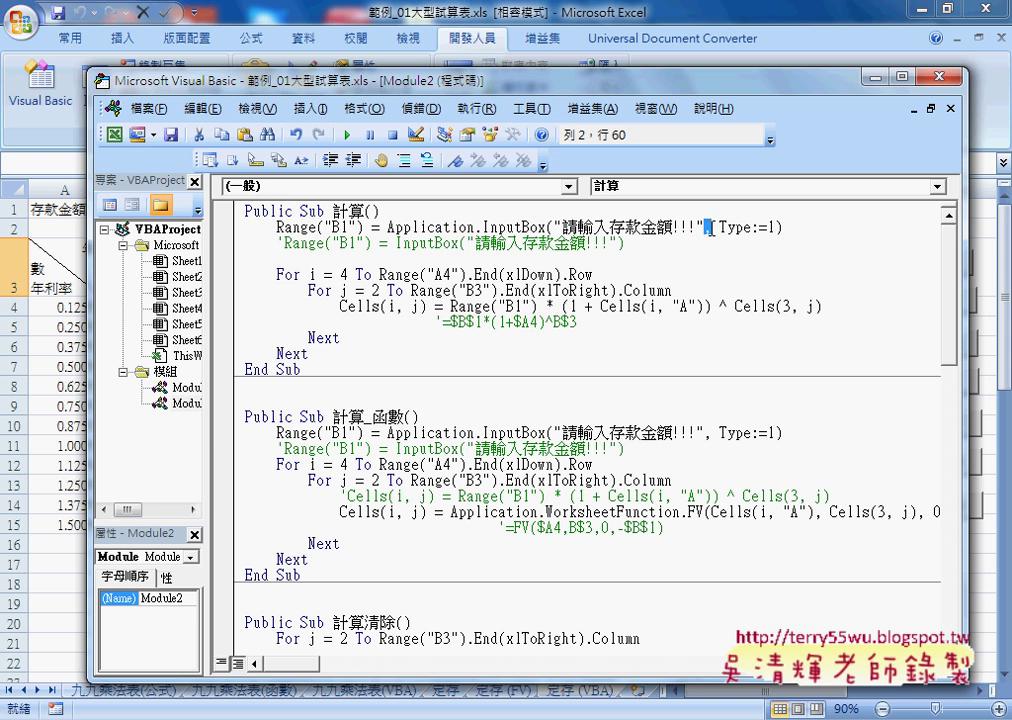
type(",")
left_click_drag(720, 228, 750, 230)
left_click_drag(387, 228, 484, 229)
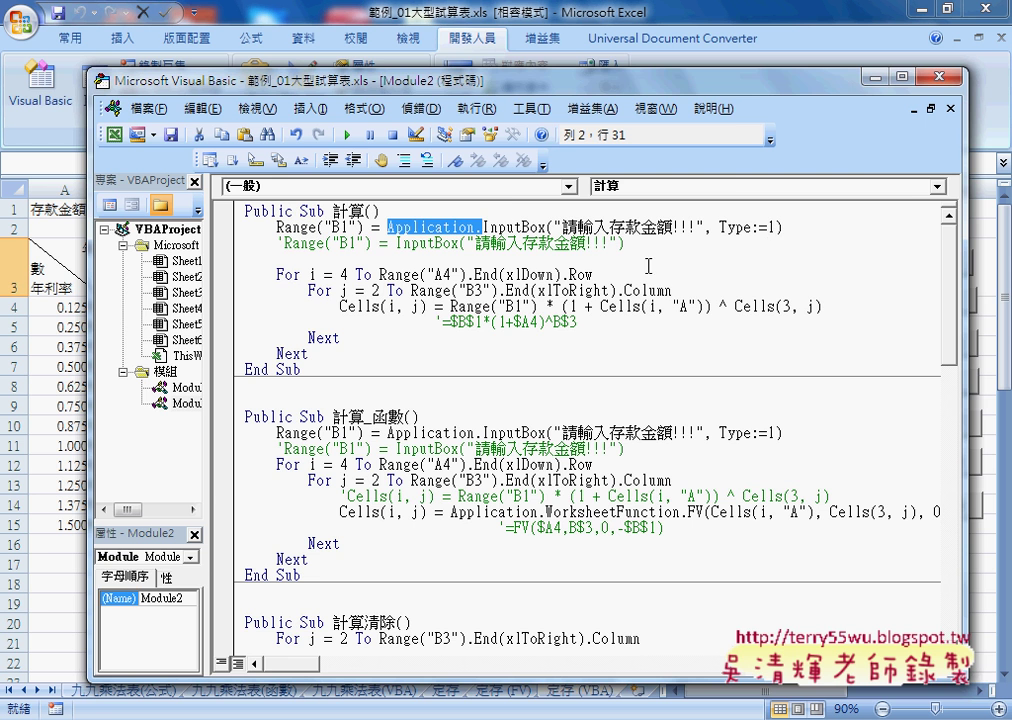
- Run 計算 with 五十萬 as the deposit and dismiss the 不正確的數字 warning
left_click(347, 134)
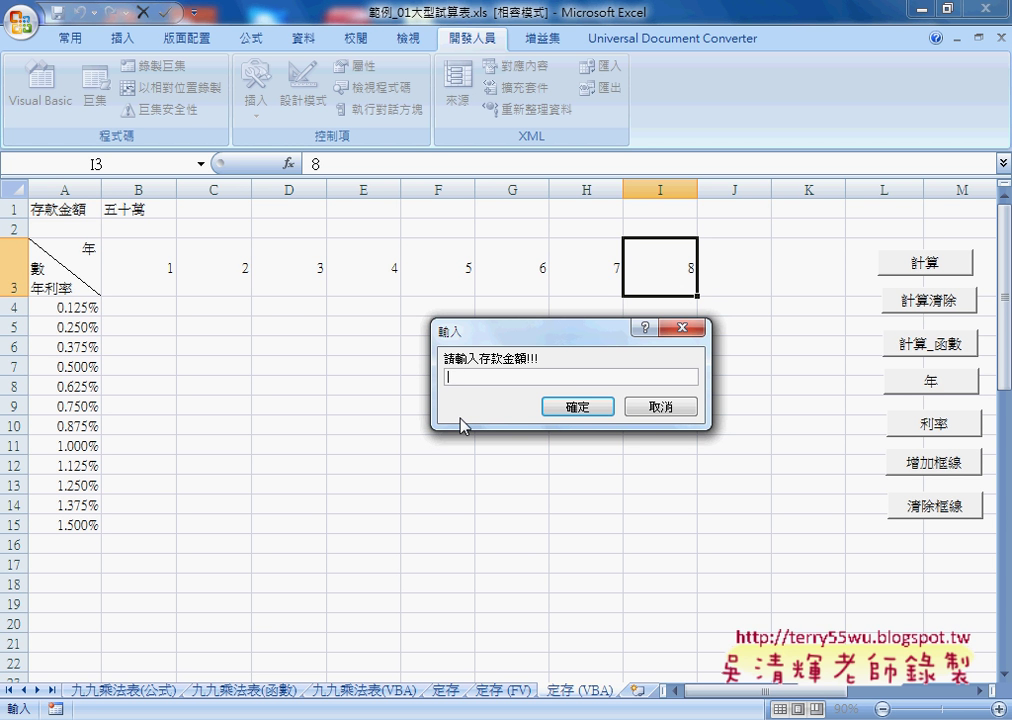
type("50")
key("Escape")
type("五")
type("十")
type("萬")
left_click(568, 408)
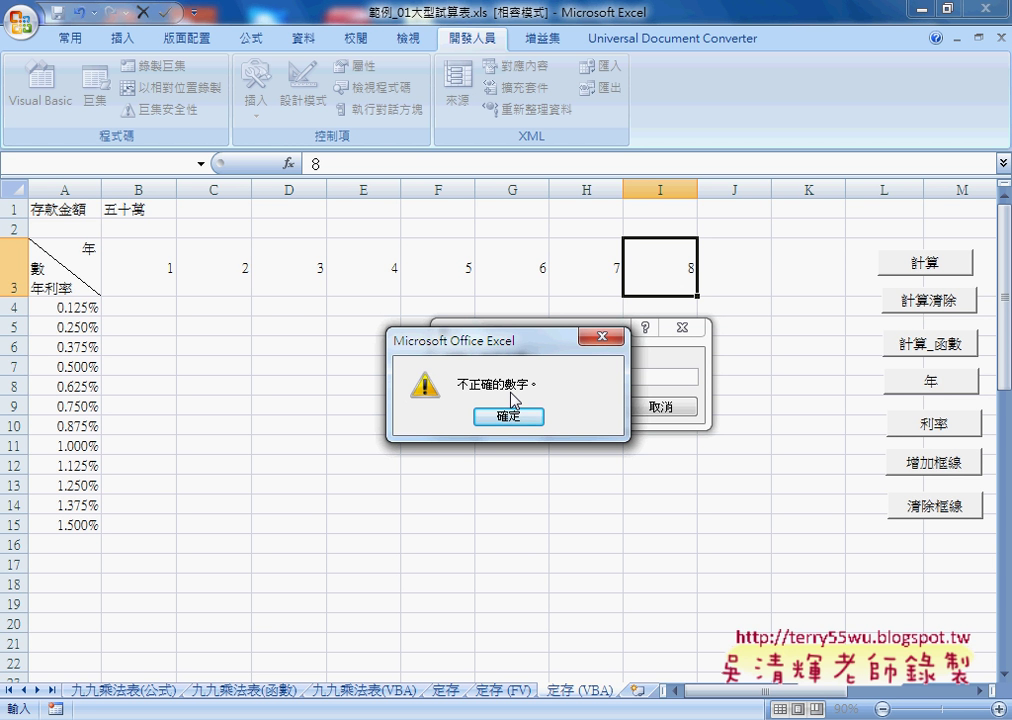
left_click(513, 415)
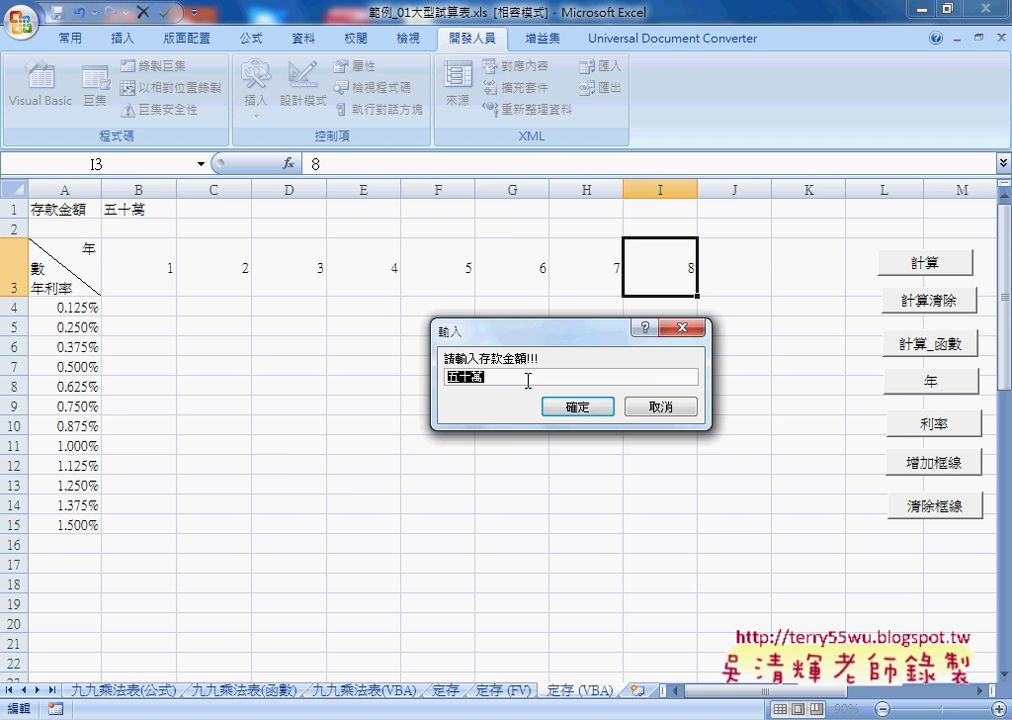
- Enter 500000 as the deposit and view the recalculated table
type("500000")
left_click(585, 408)
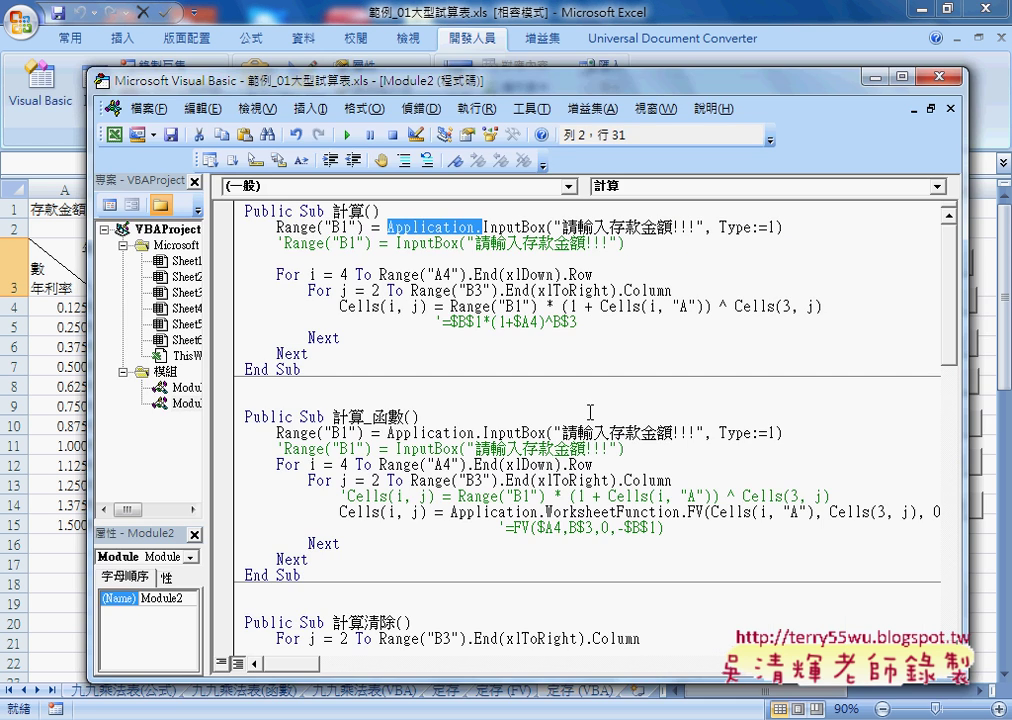
left_click(630, 11)
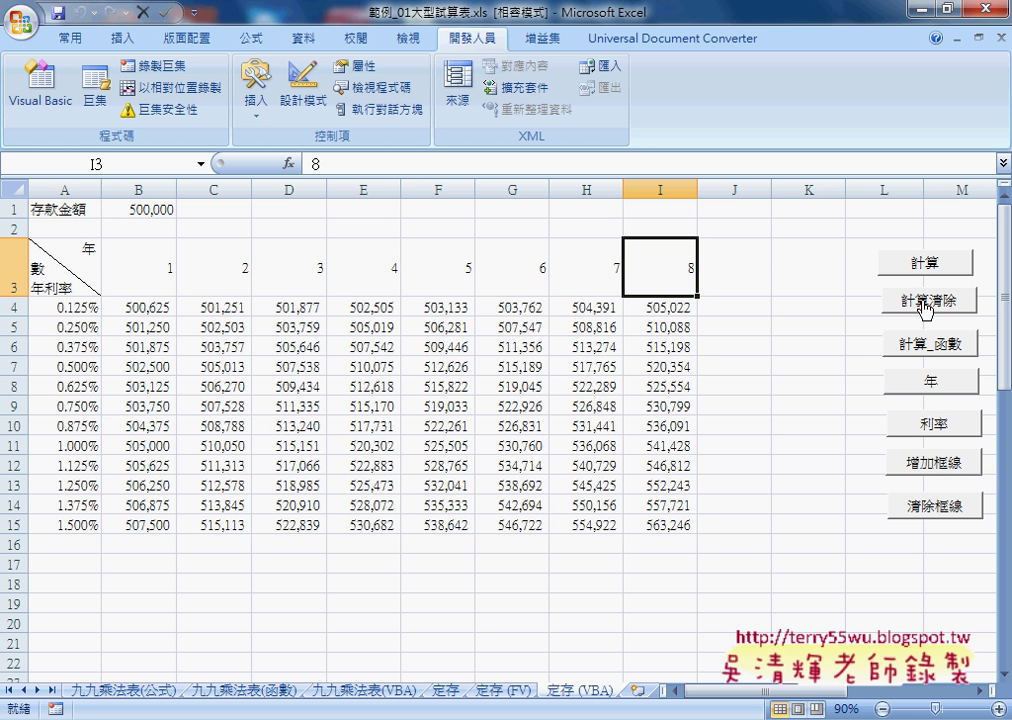
- Set the table to 10 years and a highest interest rate of 2%
left_click(926, 383)
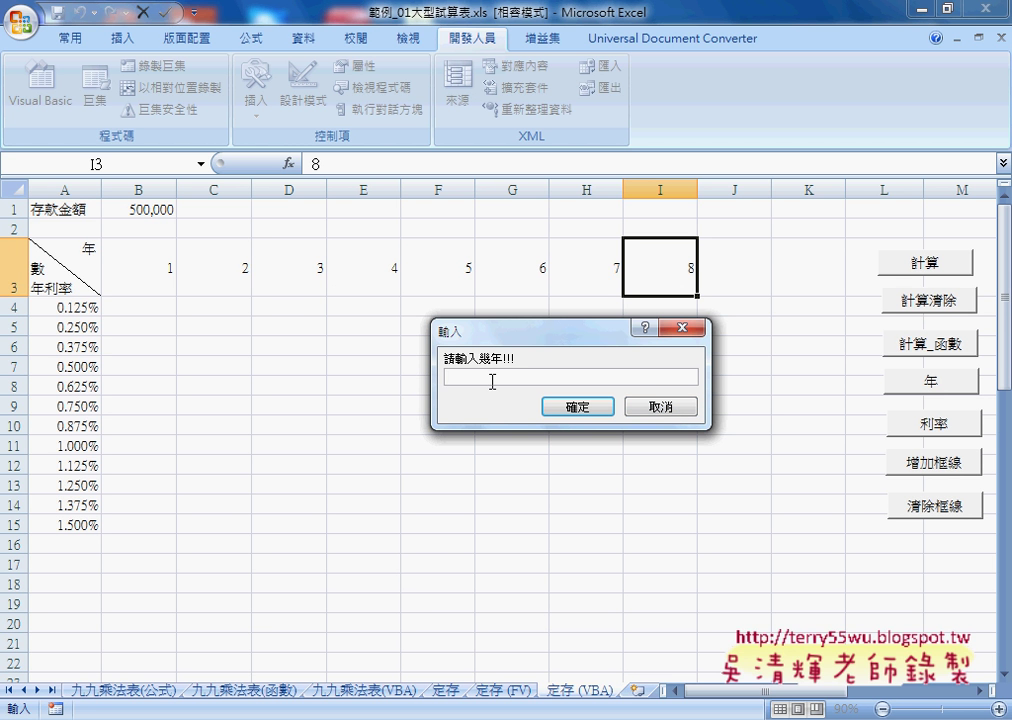
type("10")
left_click(578, 407)
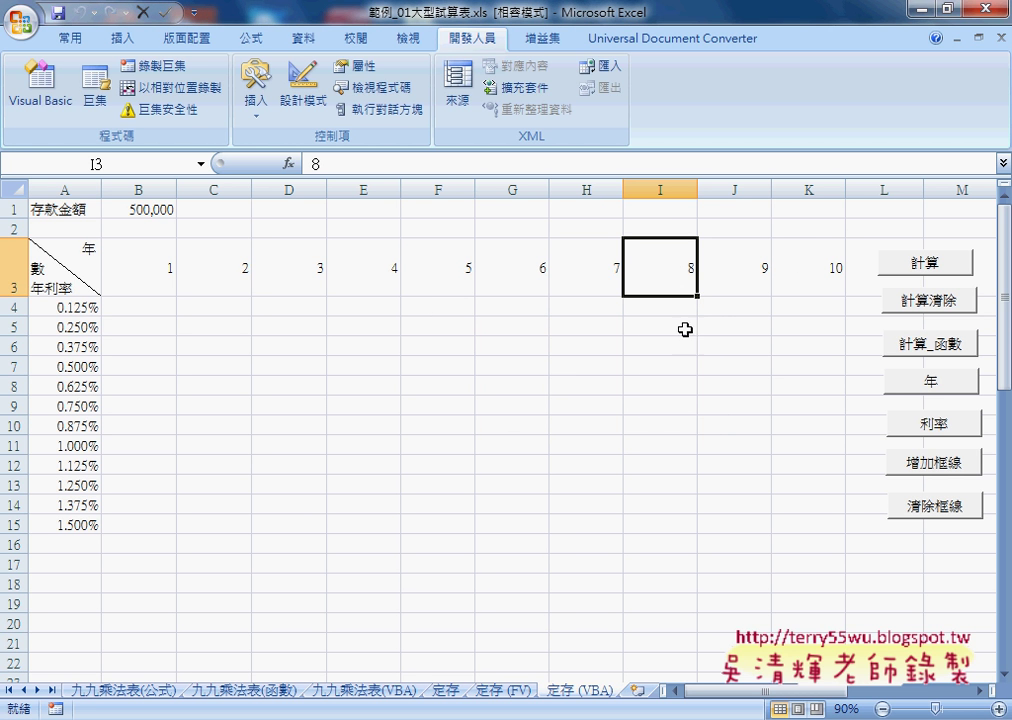
left_click(938, 428)
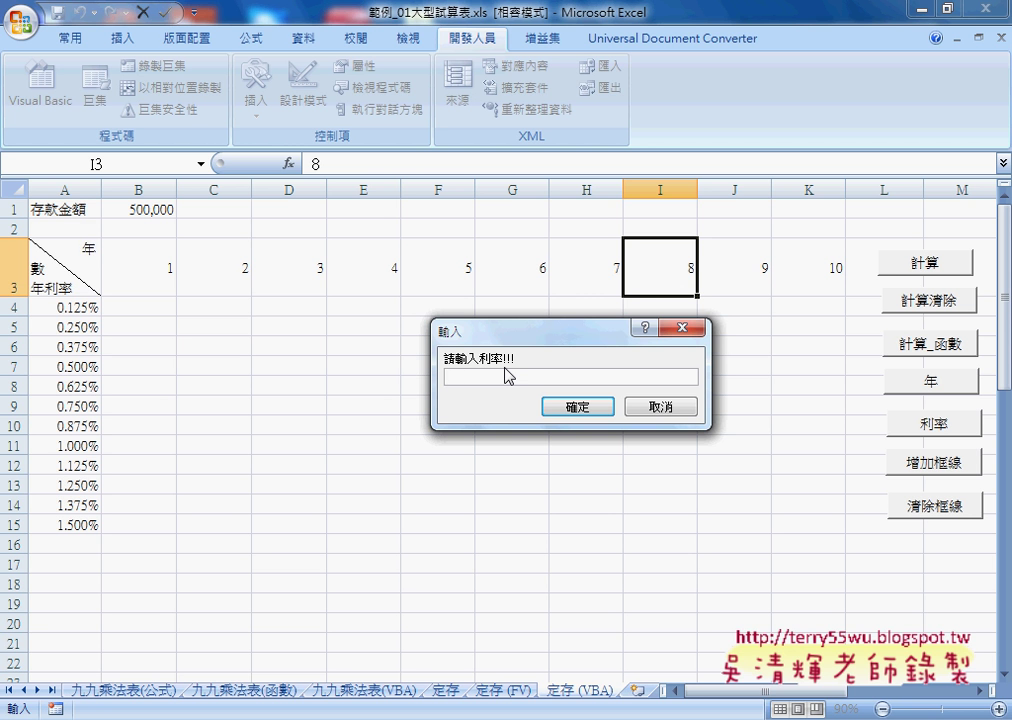
type("2")
left_click(580, 408)
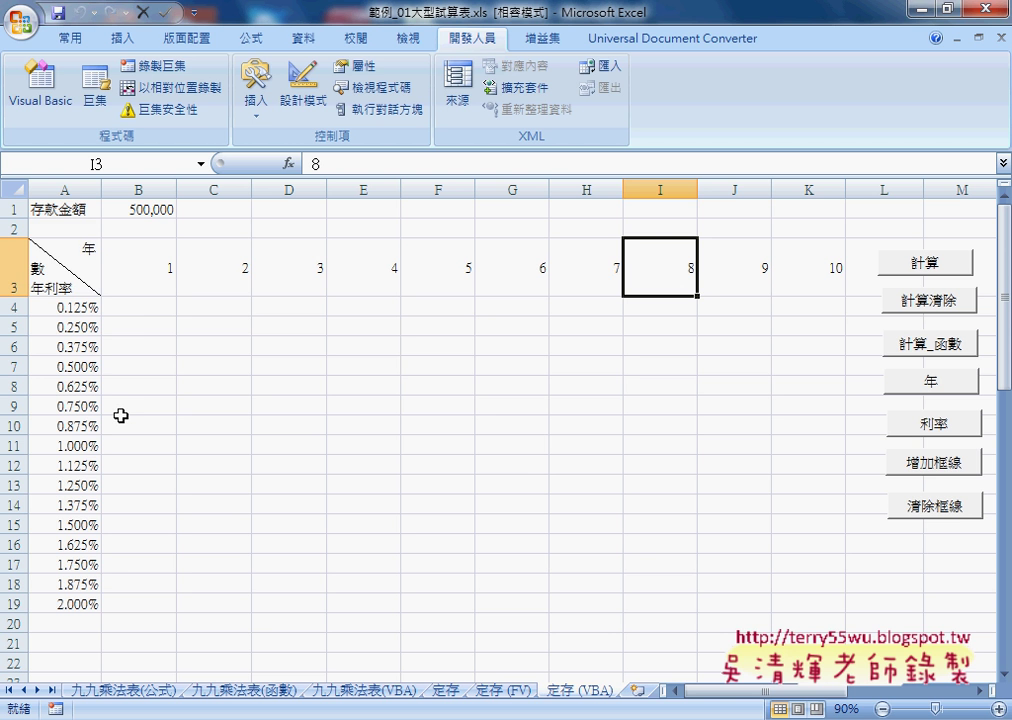
- Clear the borders, reset the table to 8 years, and redraw red borders around B4:I19
left_click(950, 466)
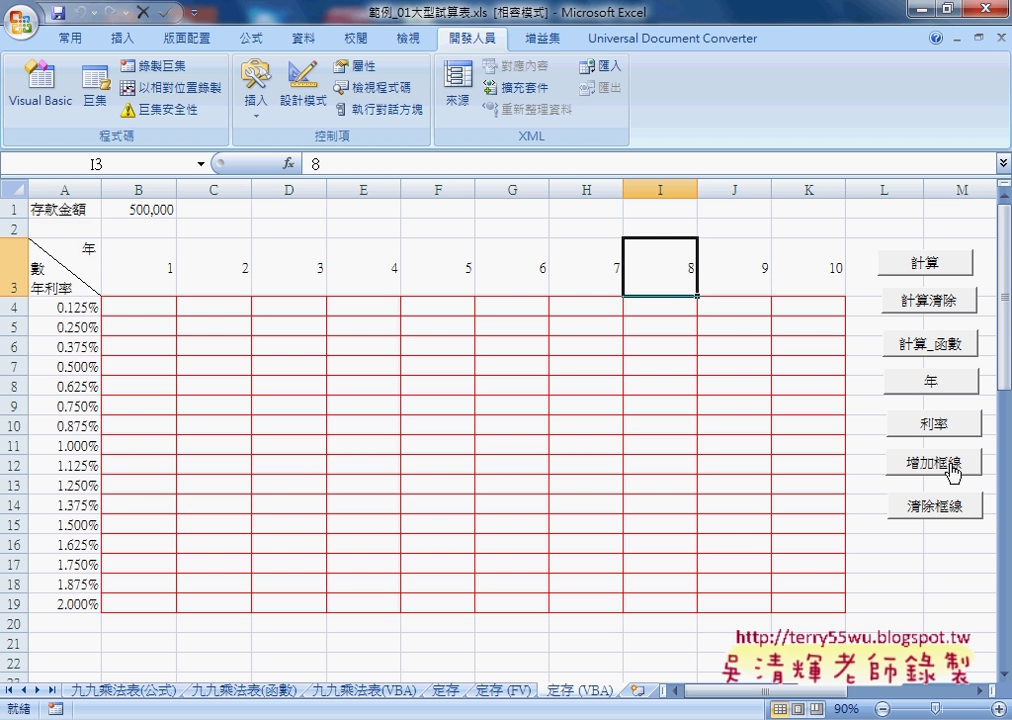
left_click(950, 510)
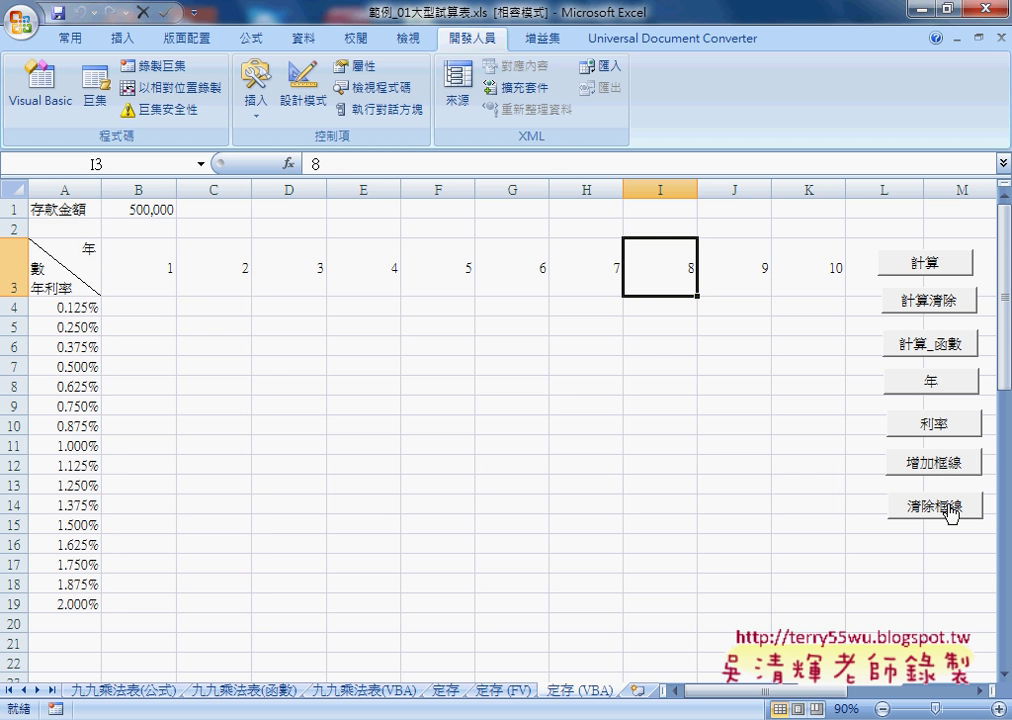
left_click(932, 383)
type("8")
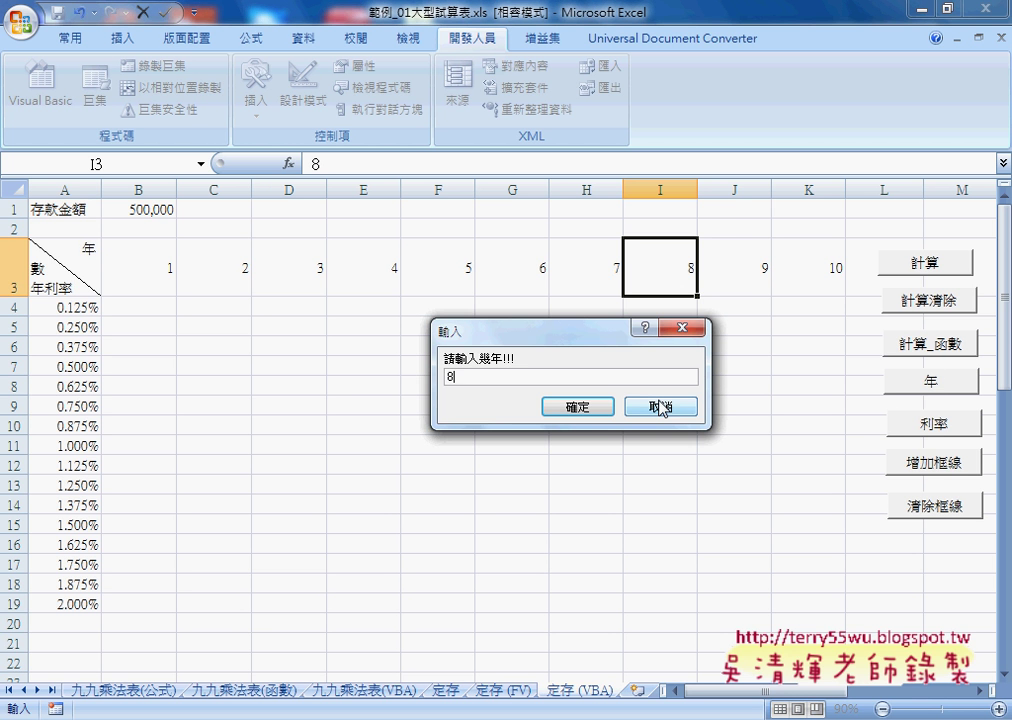
key("Return")
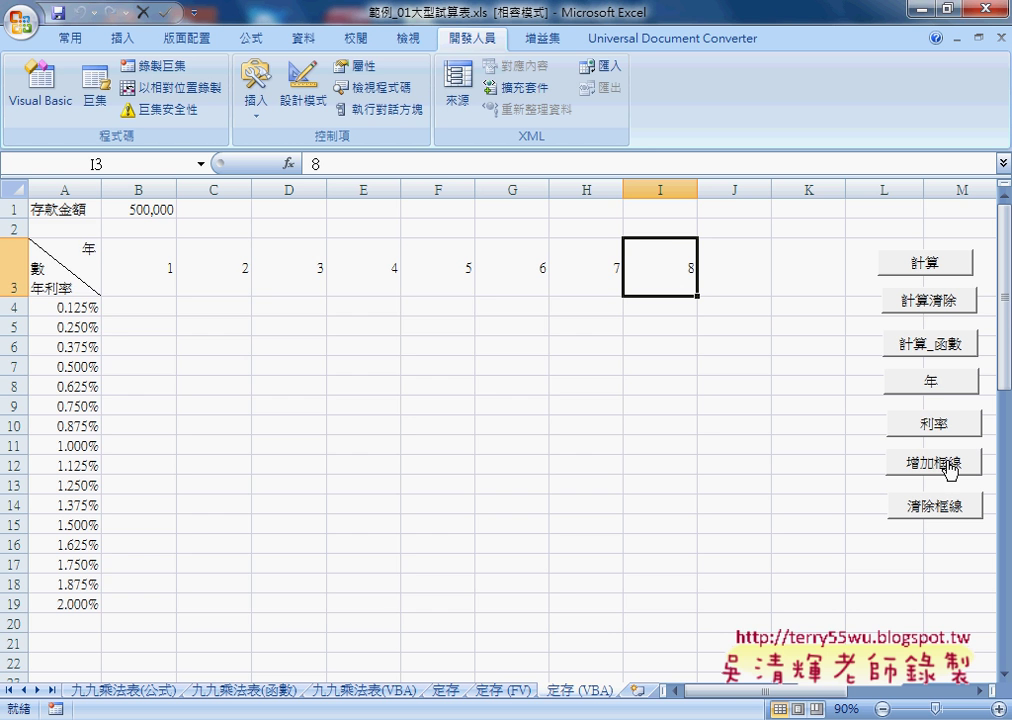
left_click(932, 462)
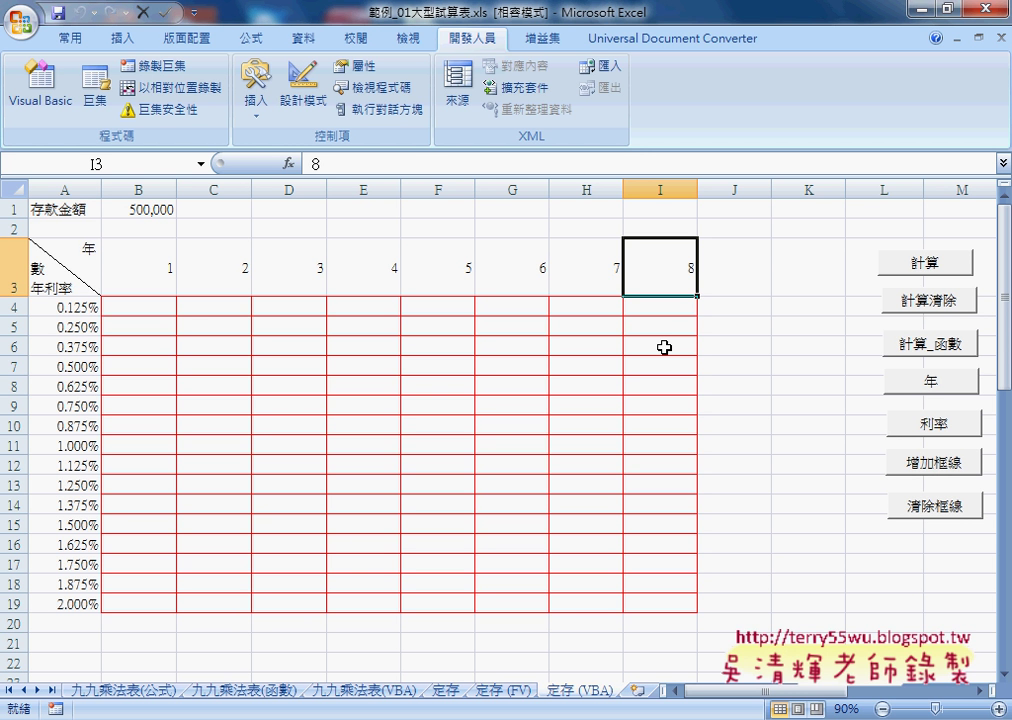